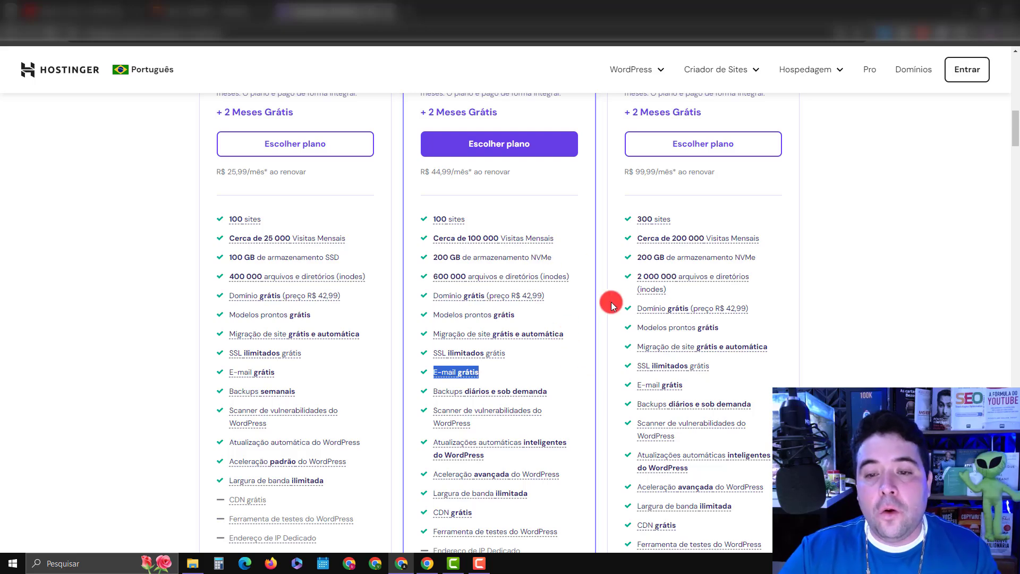
Step: Go back to the pricing of the WordPress hosting plans and choose the Business plan
scroll(825, 327, "up", 1)
scroll(825, 327, "up", 5)
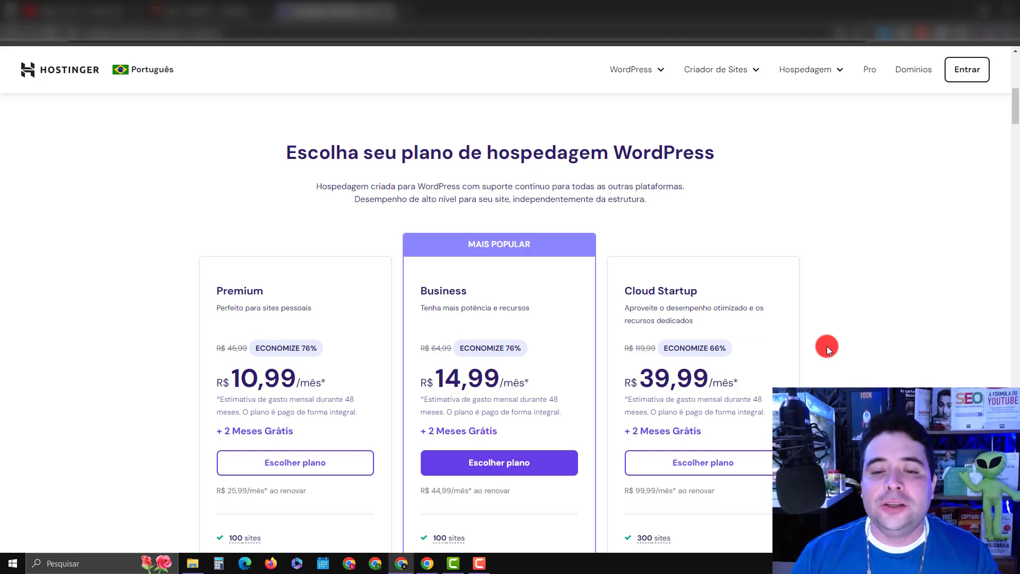
left_click(508, 466)
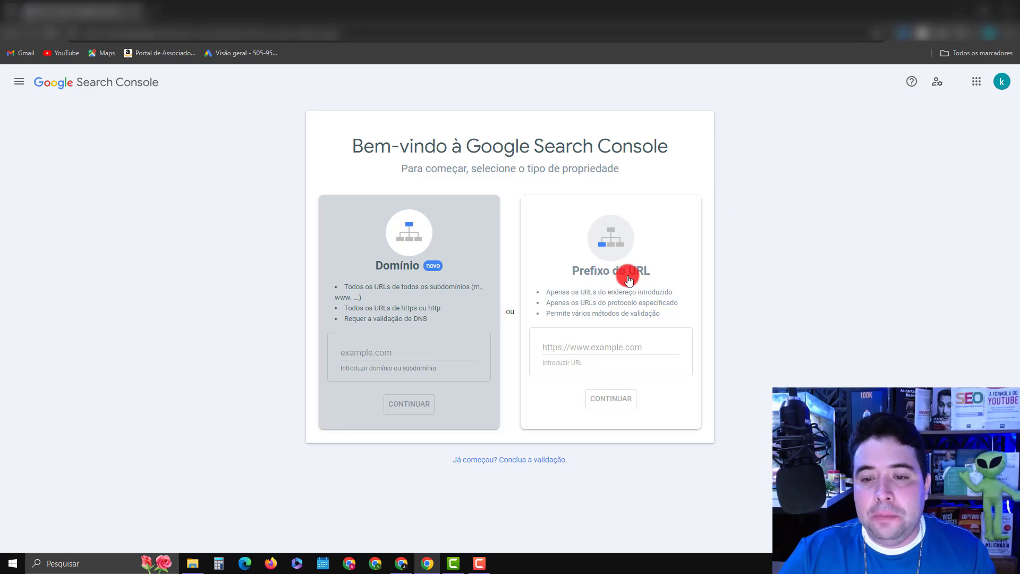
left_click(585, 344)
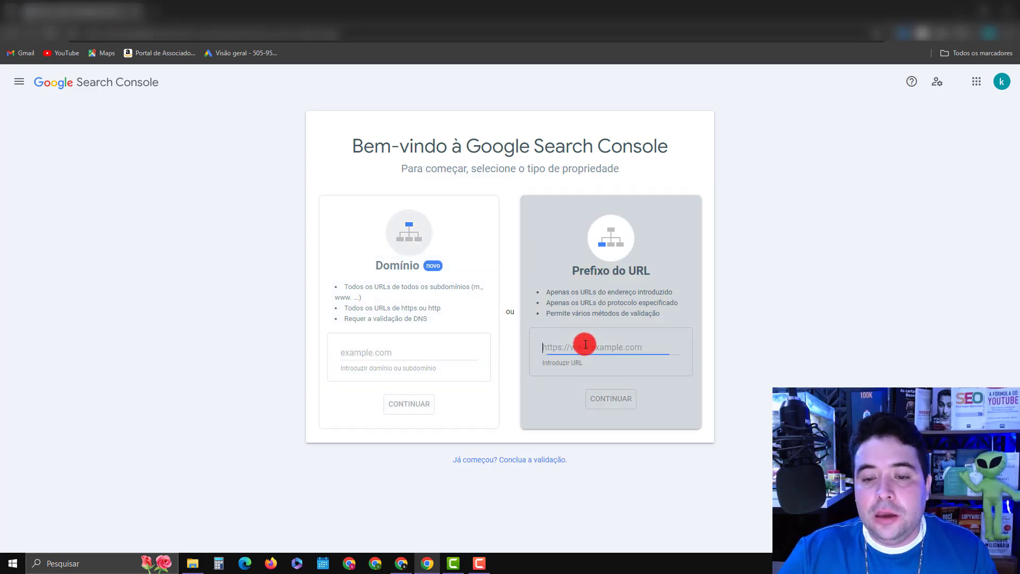
type("https://wolfwp.aulaskildary.site/")
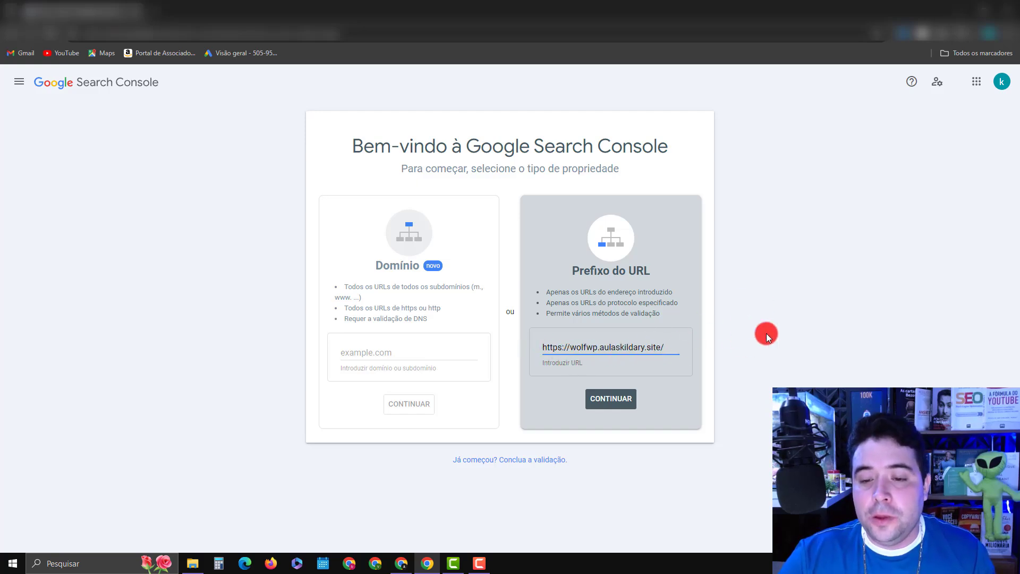
left_click(627, 405)
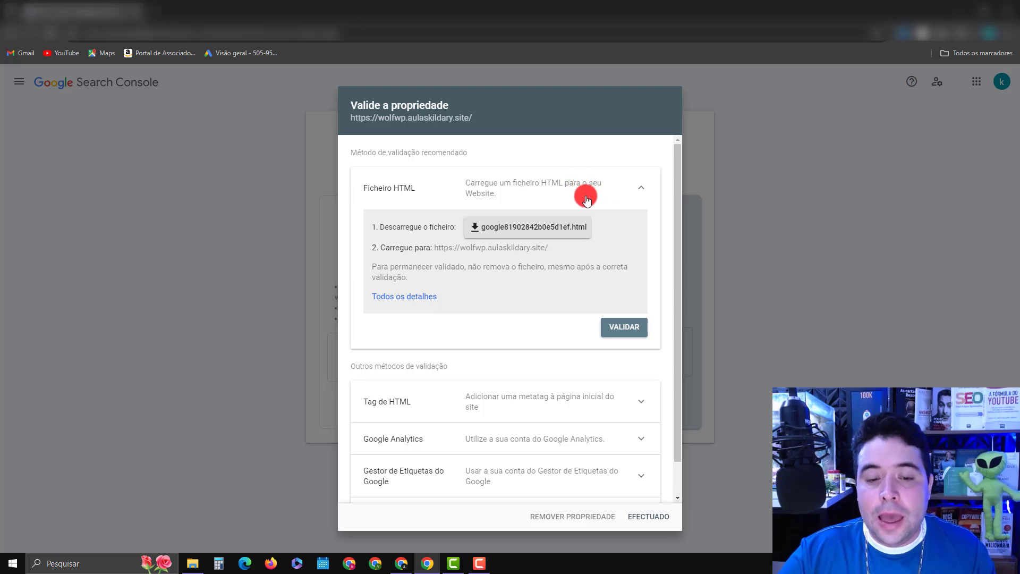
Step: Expand the HTML tag method among the other validation methods for the property
scroll(587, 201, "down", 1)
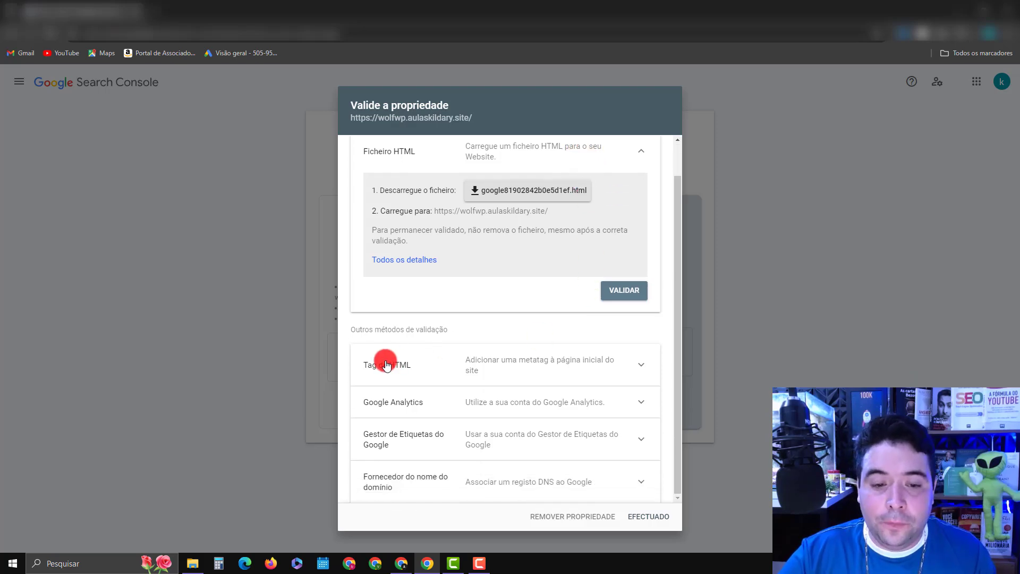
left_click_drag(361, 365, 412, 370)
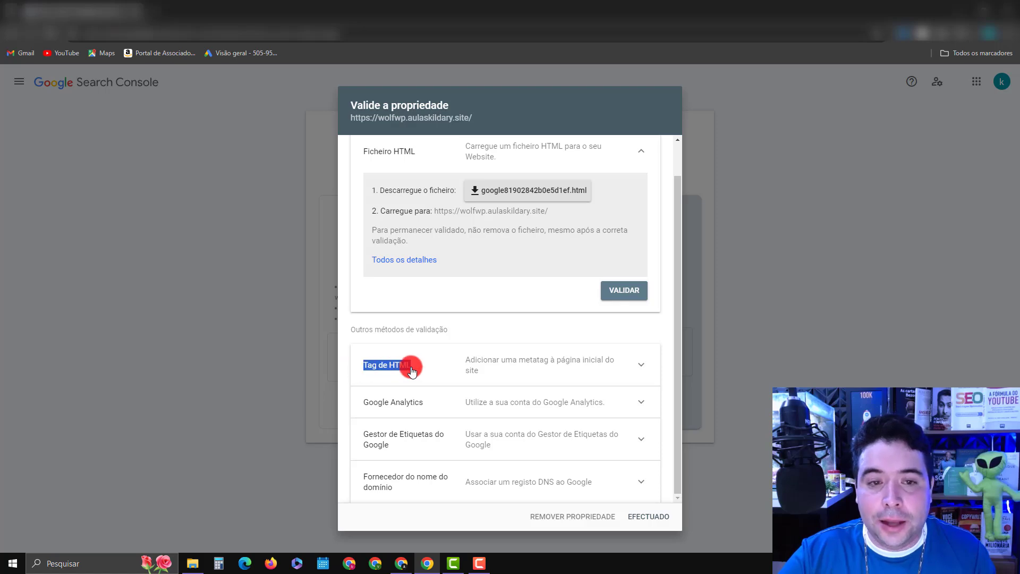
scroll(413, 364, "up", 1)
left_click(640, 183)
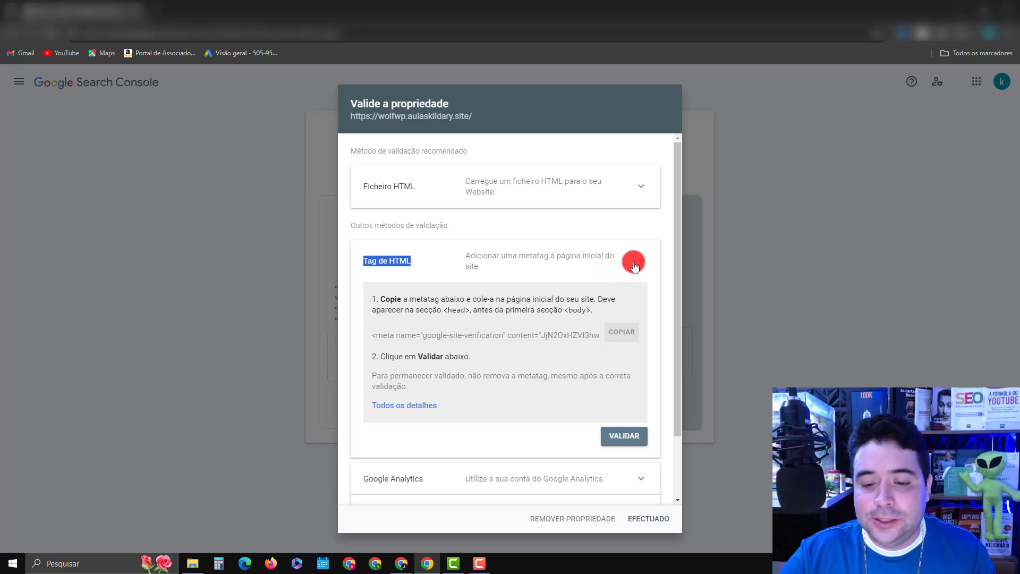
scroll(579, 462, "down", 2)
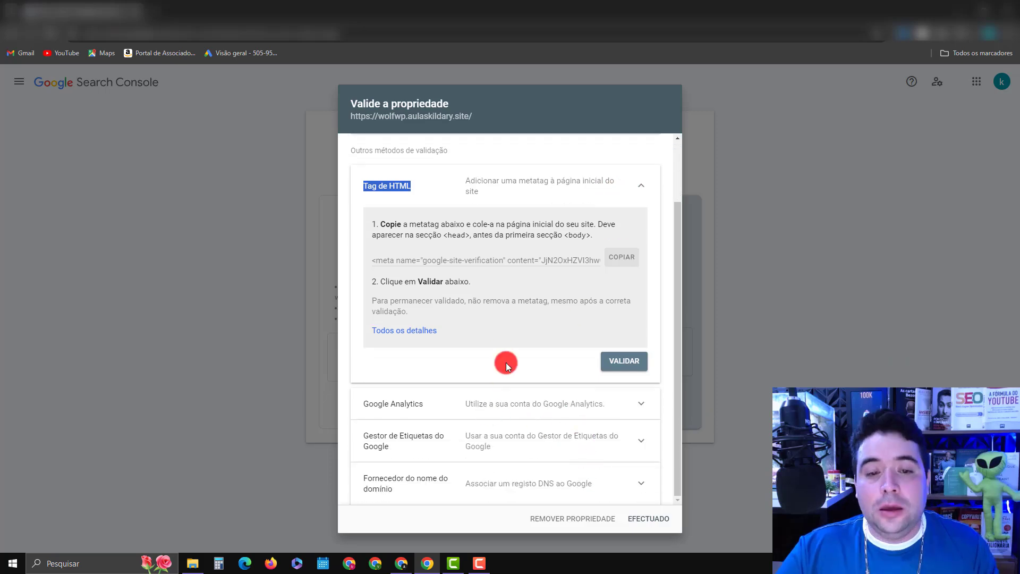
left_click(398, 192)
left_click(505, 302)
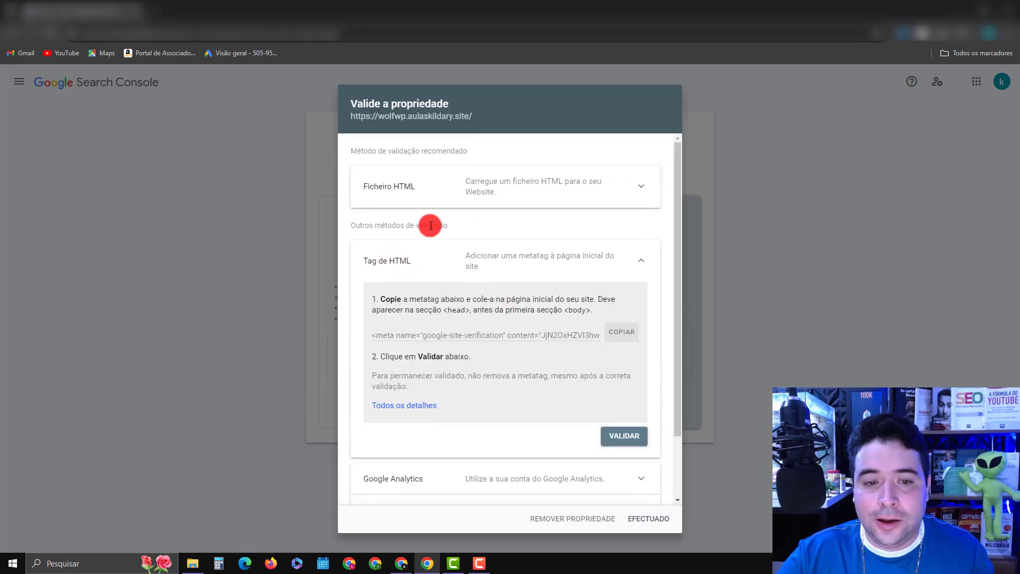
Step: Copy the site verification meta tag to the clipboard
left_click(619, 332)
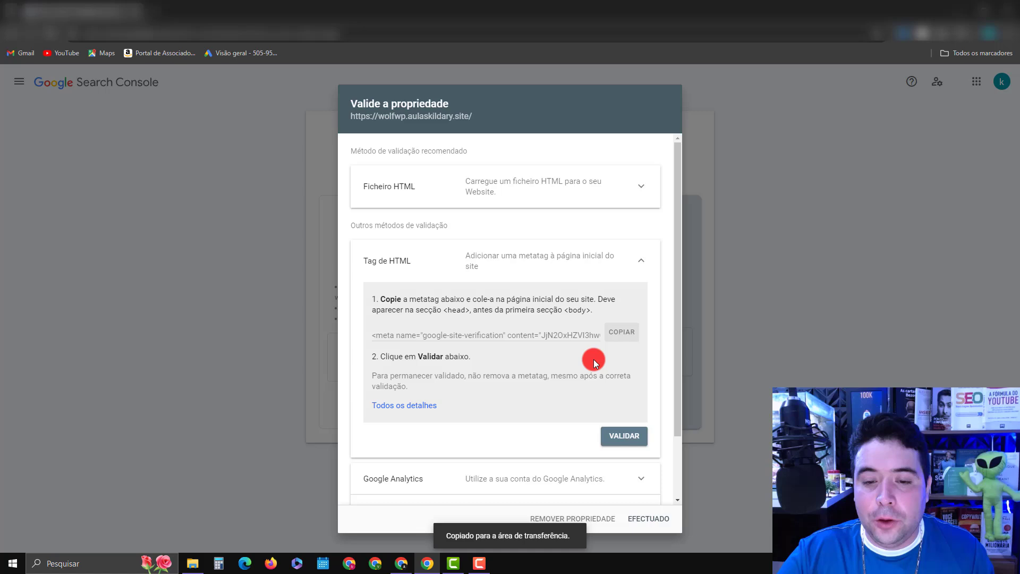
triple_click(558, 335)
left_click(615, 332)
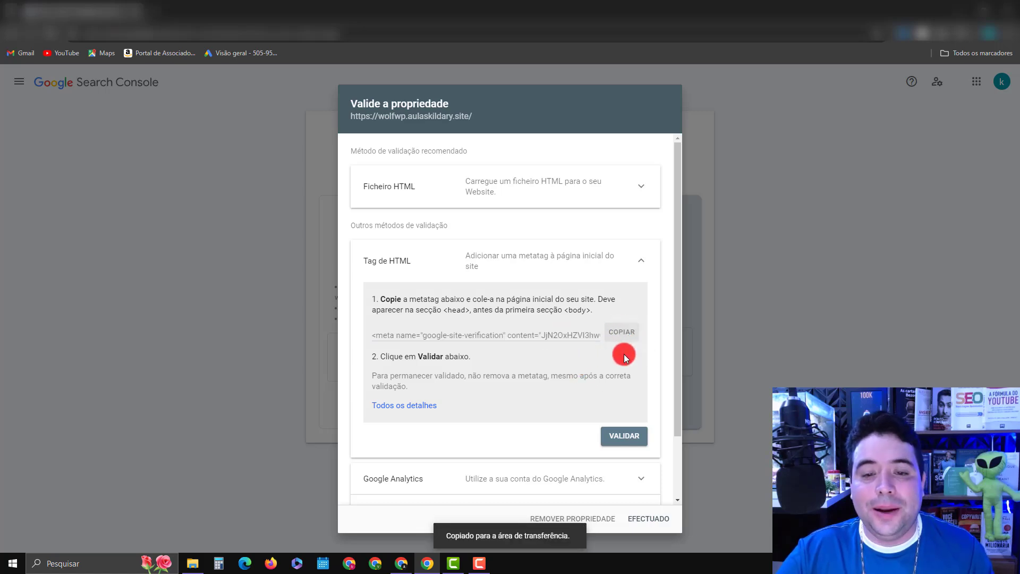
Step: In the WordPress admin, paste the site verification meta tag into the theme's custom header codes and save the options
key("alt+Tab")
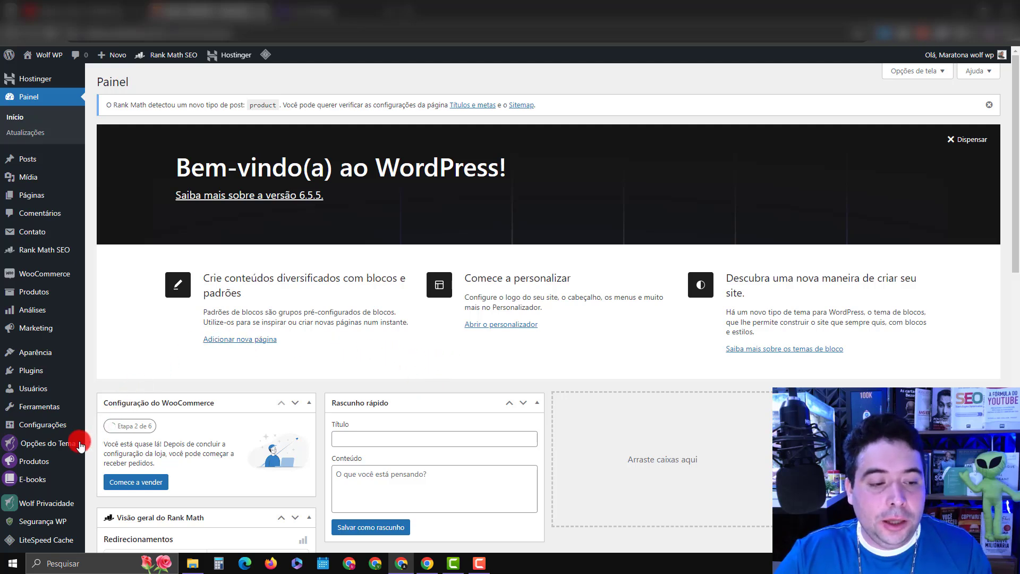
mouse_move(48, 444)
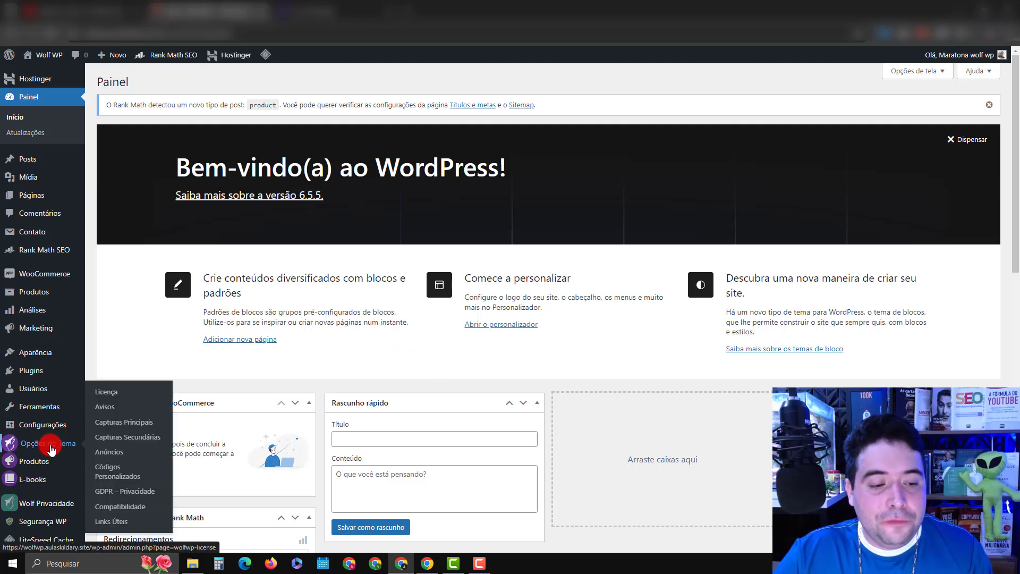
left_click(108, 469)
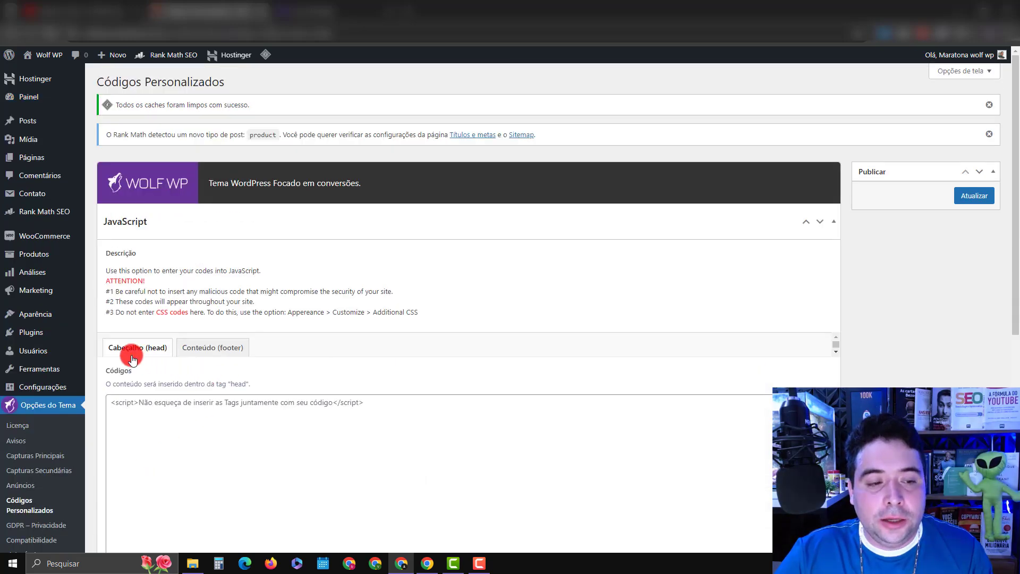
left_click(182, 418)
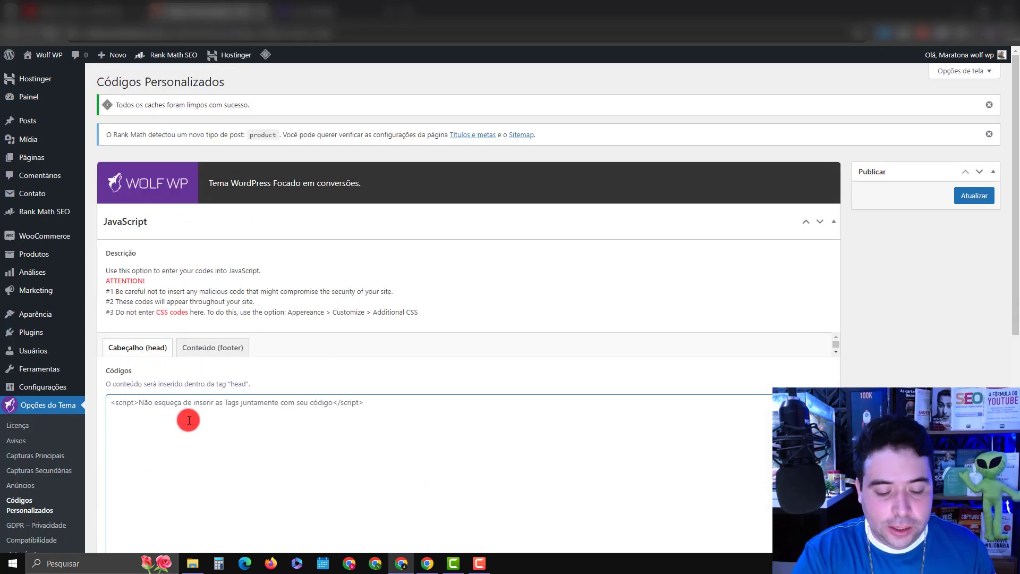
type("<meta name=\"google-site-verification\" content=\"JjN2OxHZVI3hwCayjzCeKDQI50yWDzHOTKA0vsHRW7E\" />")
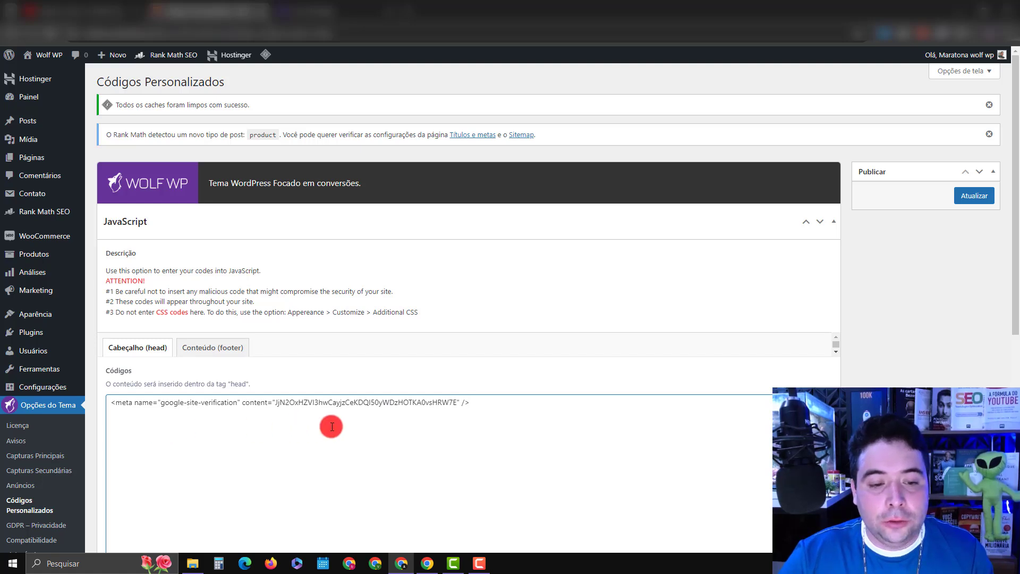
left_click(976, 196)
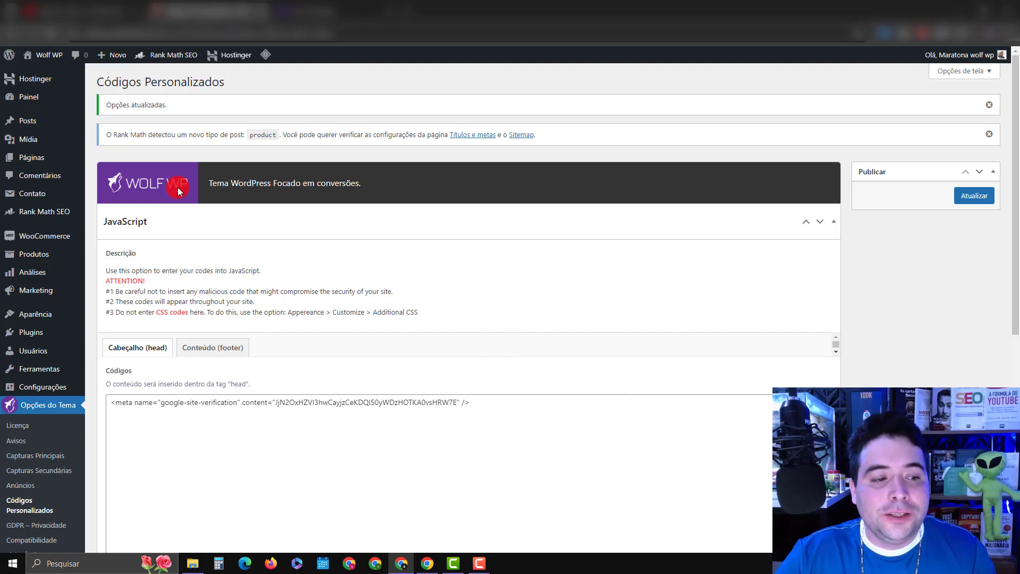
Step: Search the plugin directory for "css", then install and activate Simple Custom CSS and JS
mouse_move(33, 336)
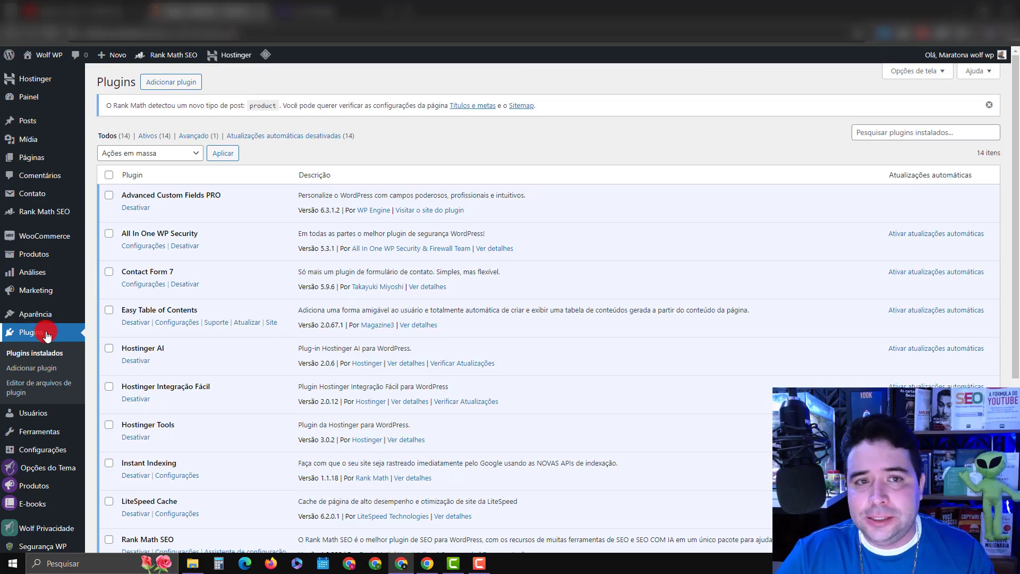
left_click(179, 85)
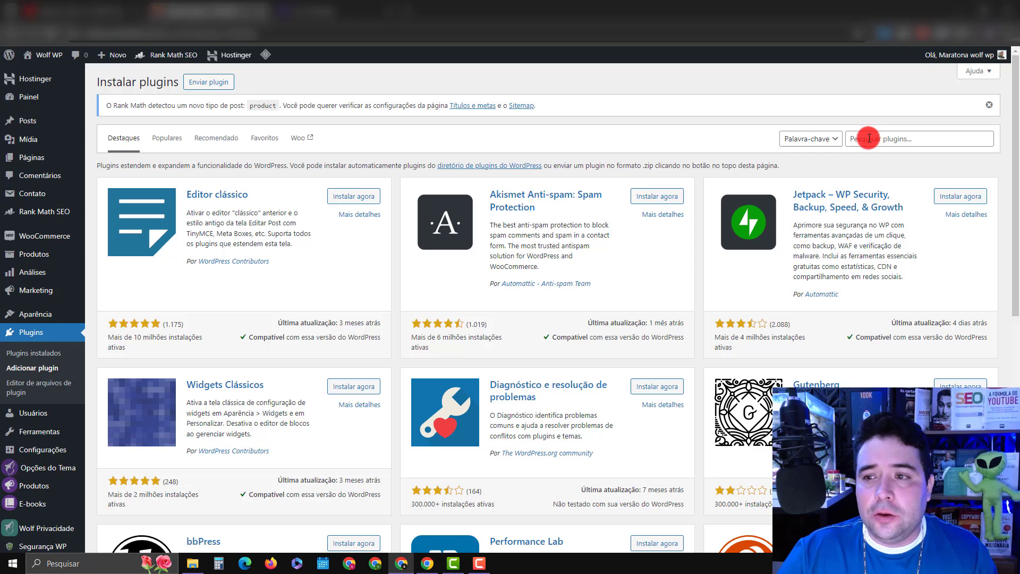
left_click(868, 138)
type("css")
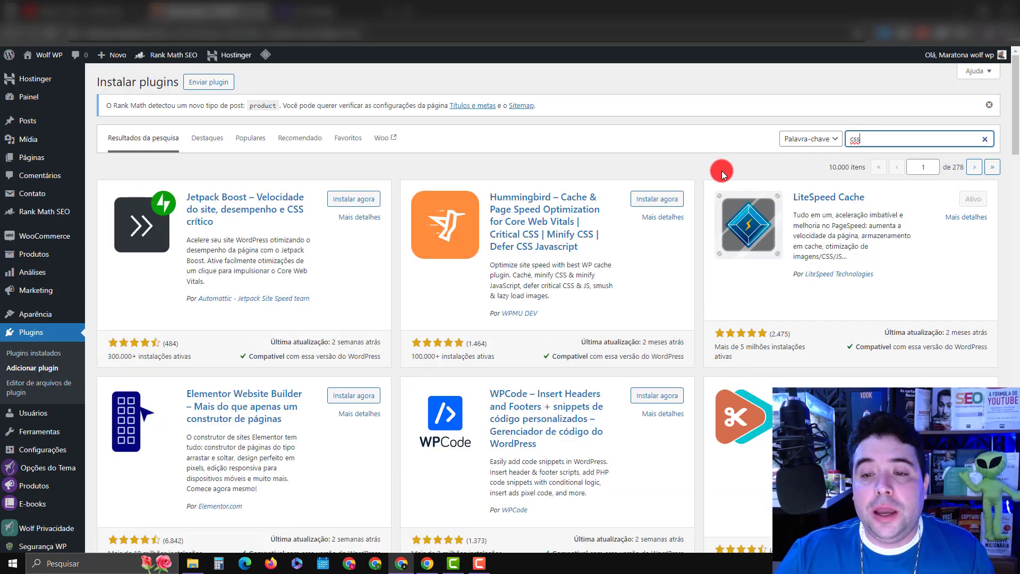
scroll(692, 173, "down", 5)
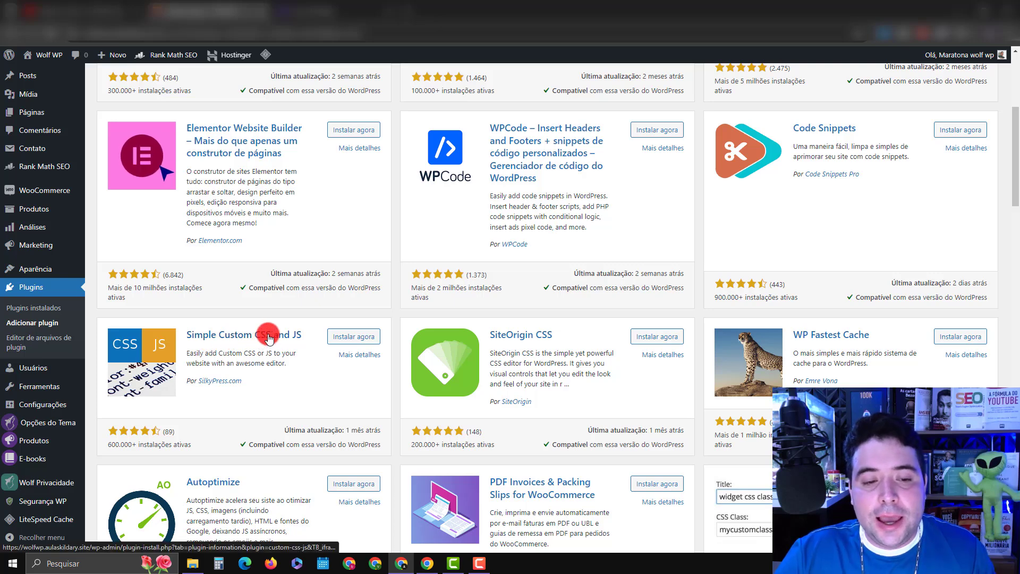
left_click(340, 335)
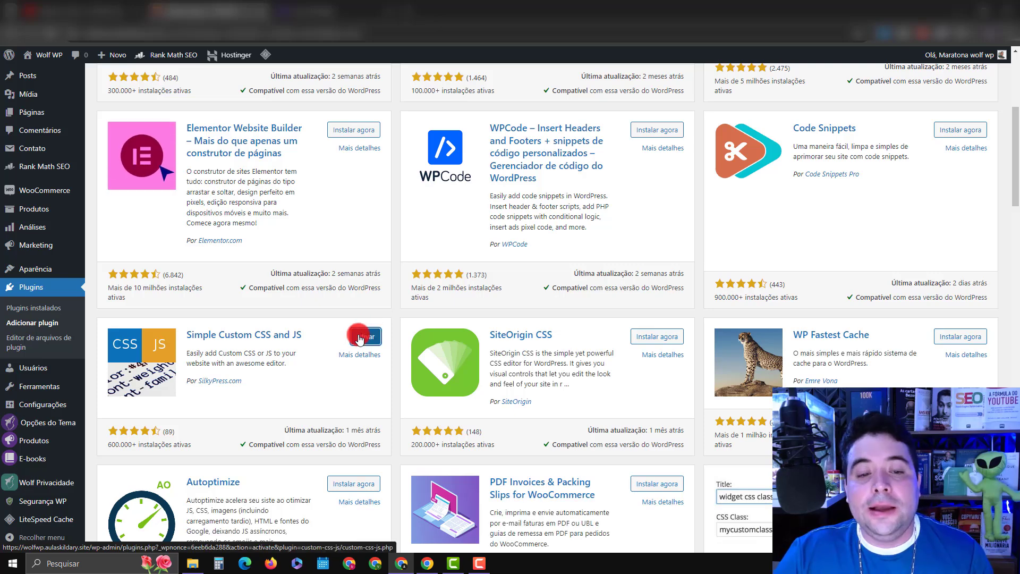
left_click(360, 337)
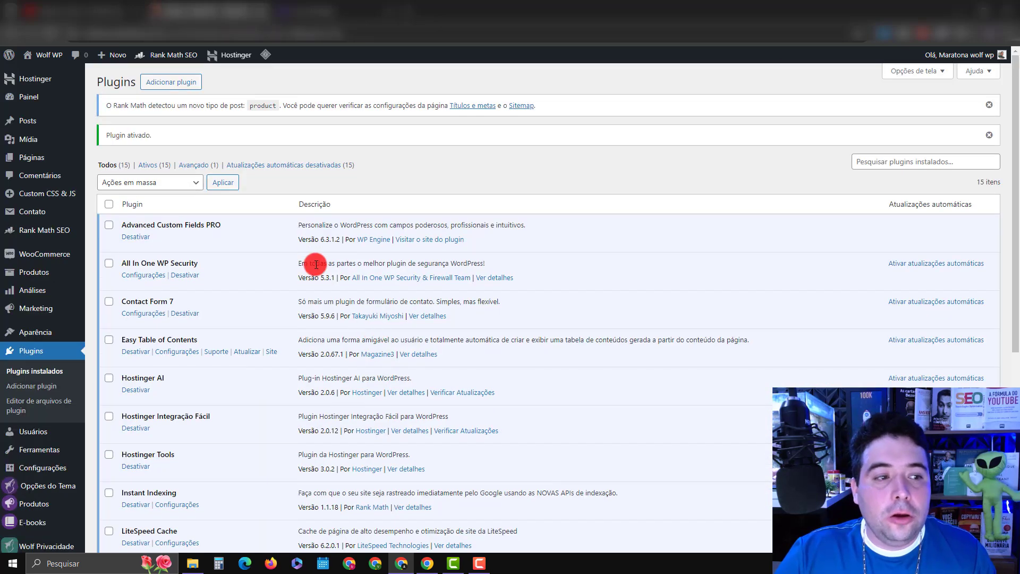
Step: Start a new HTML code snippet in Custom CSS & JS and delete all of its sample code
mouse_move(43, 195)
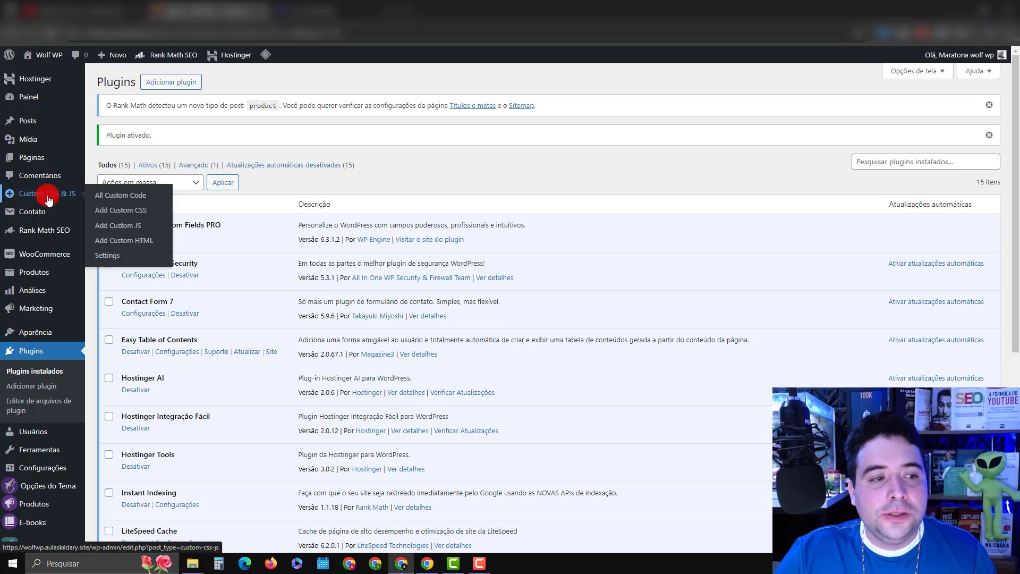
left_click(49, 200)
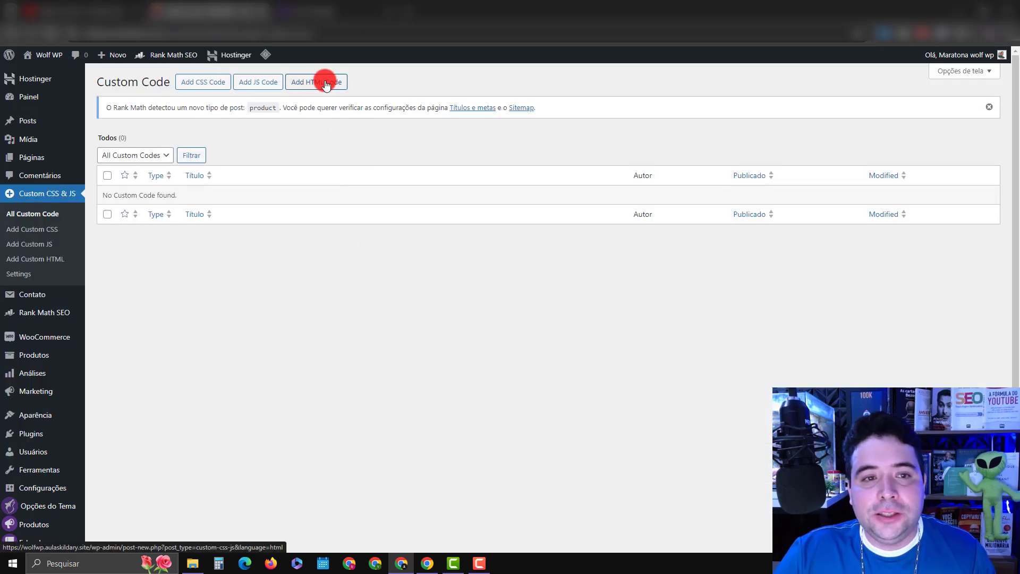
left_click(326, 84)
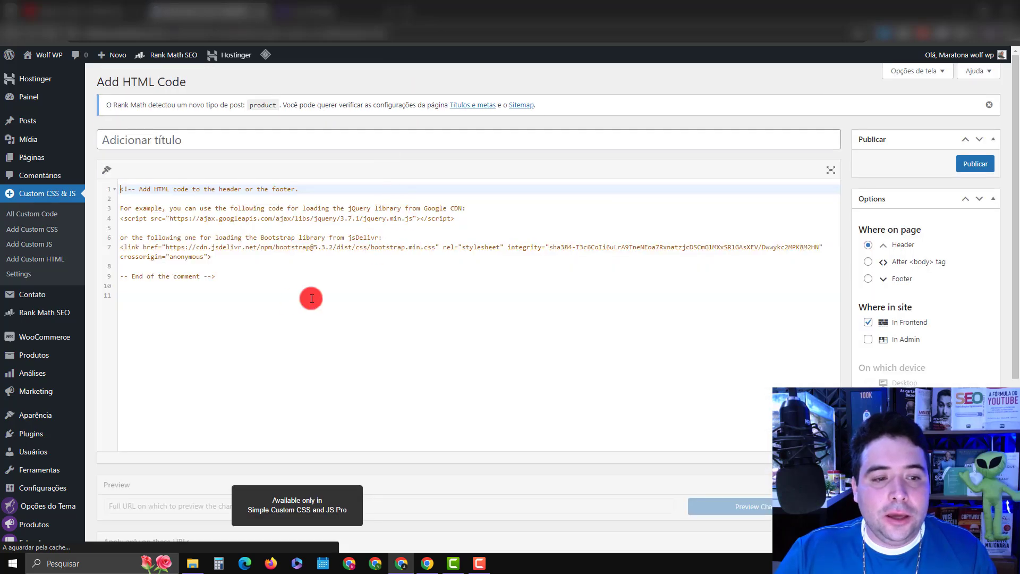
left_click(276, 281)
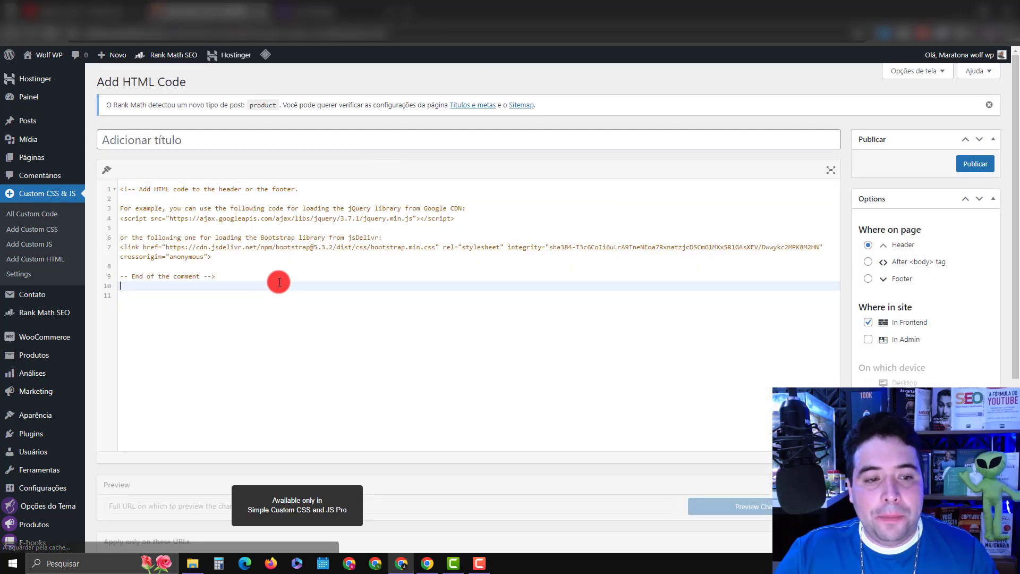
key("ctrl+a")
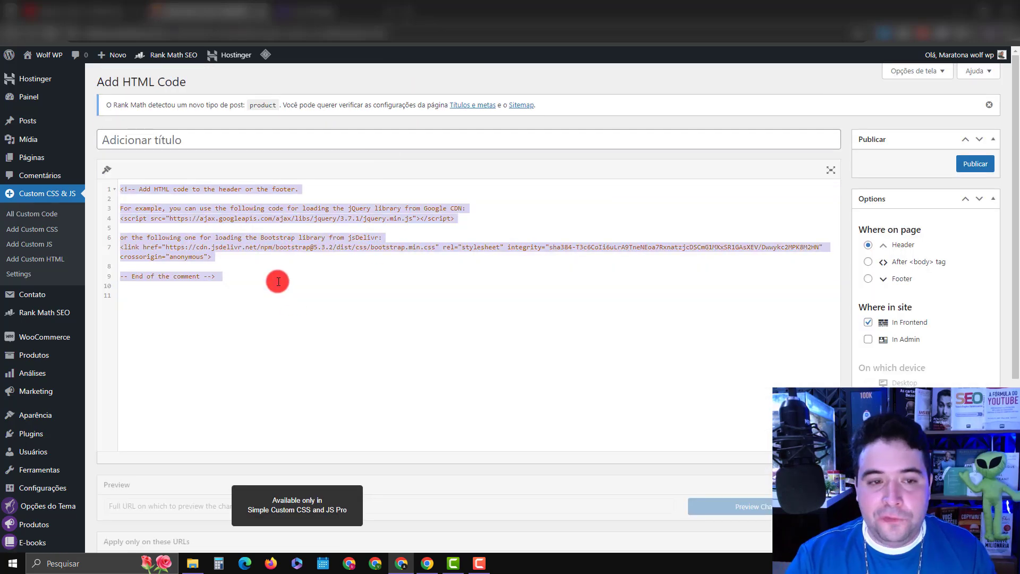
key("BackSpace")
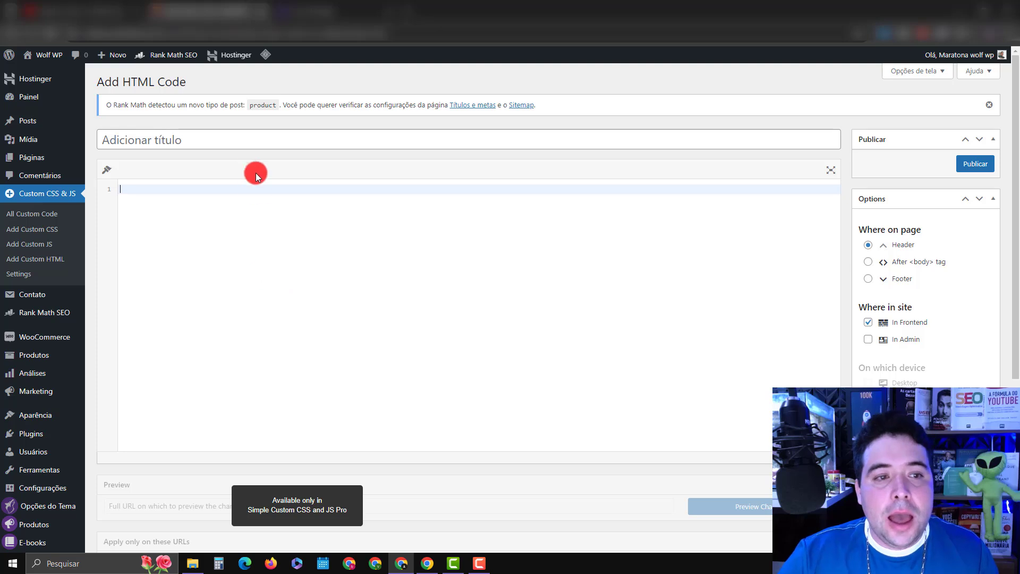
Step: Title the snippet "google consoles", paste the site verification meta tag as its code, and publish it
left_click(219, 139)
type("google")
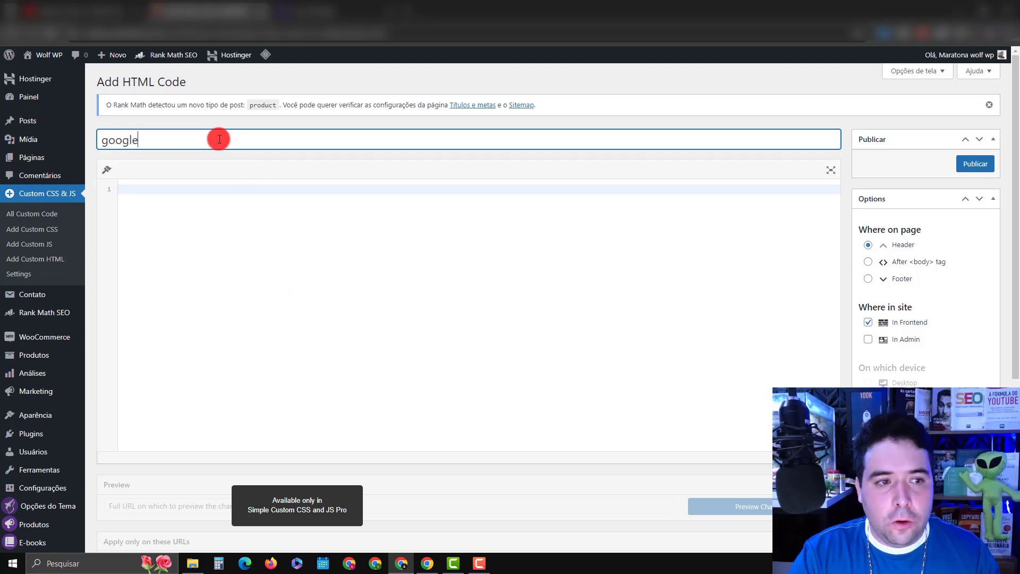
type(" consoles")
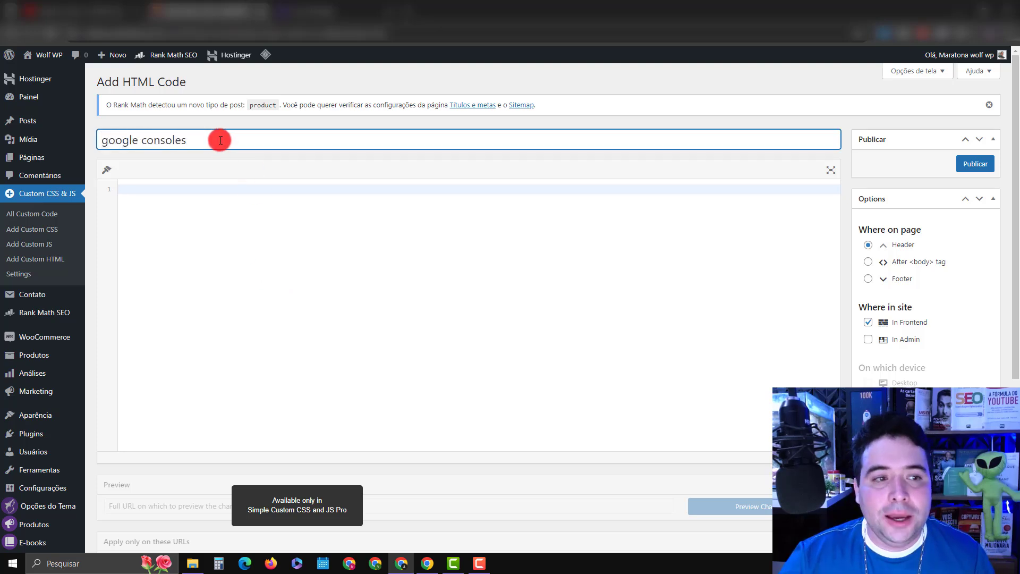
left_click(260, 207)
type("<meta name=\"google-site-verification\" content=\"JjN2OxHZVI3hwCayjzCeKDQI50yWDzHOTKA0vsHRW7E\" />")
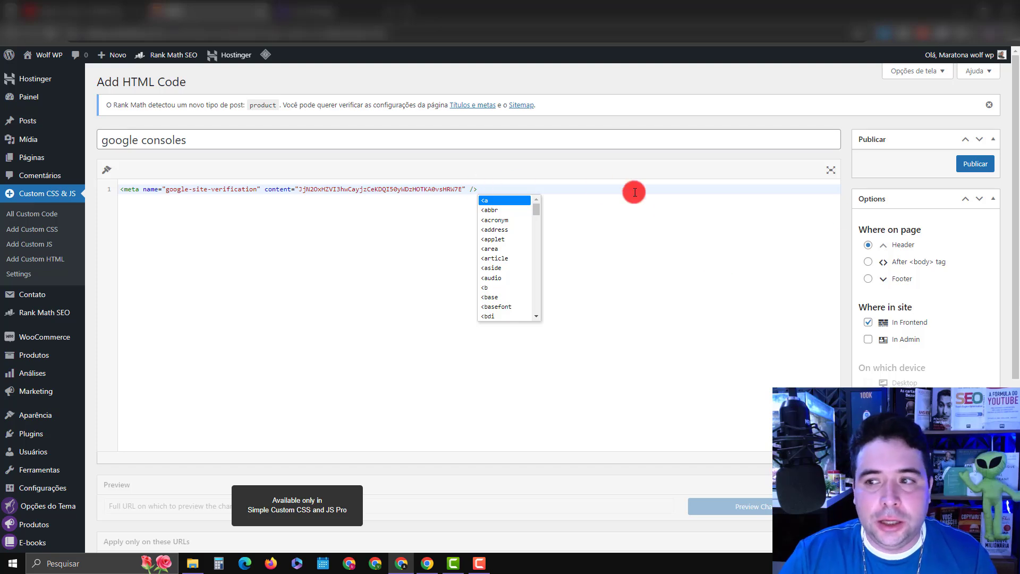
left_click(977, 165)
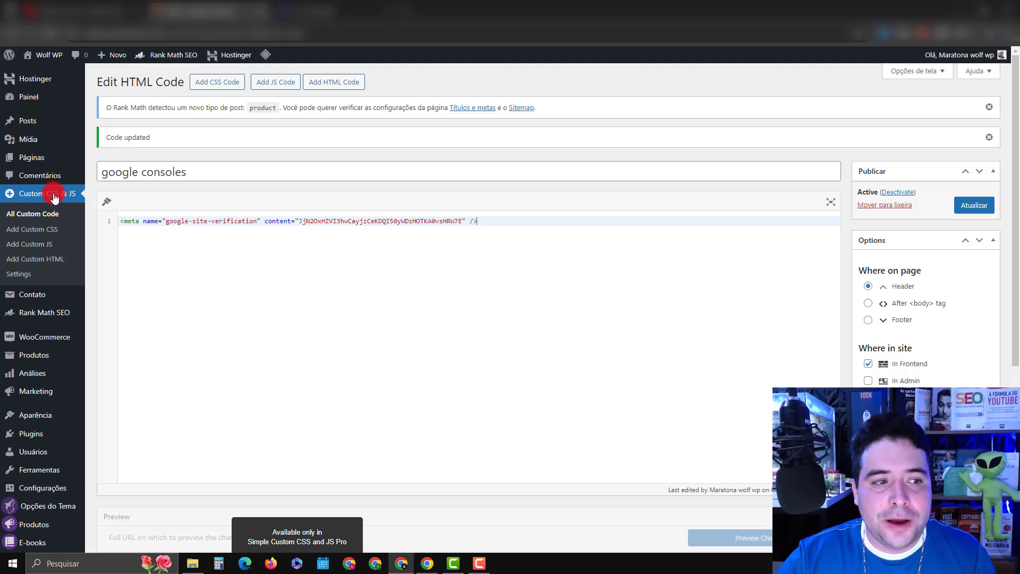
key("alt+Tab")
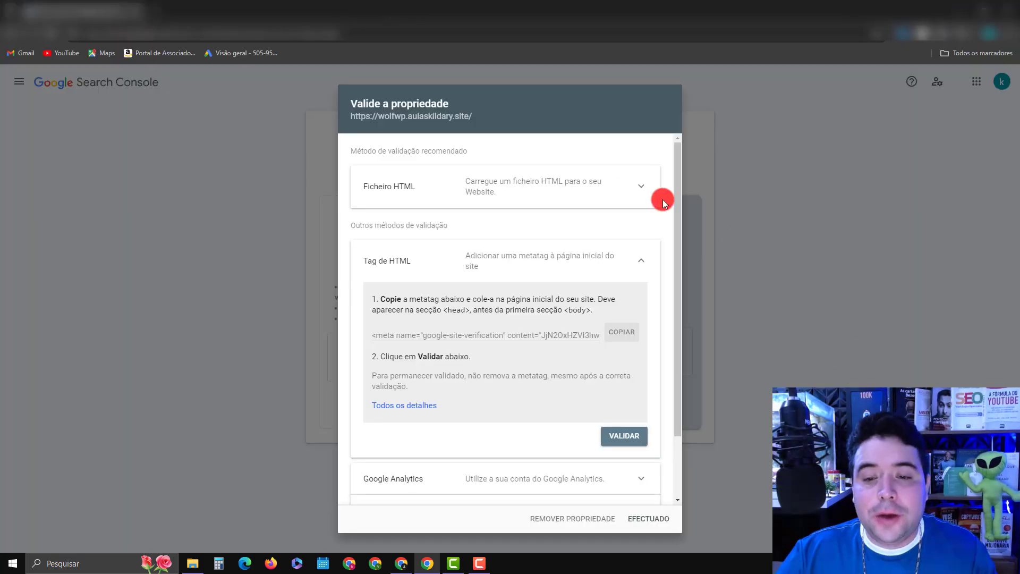
left_click(618, 435)
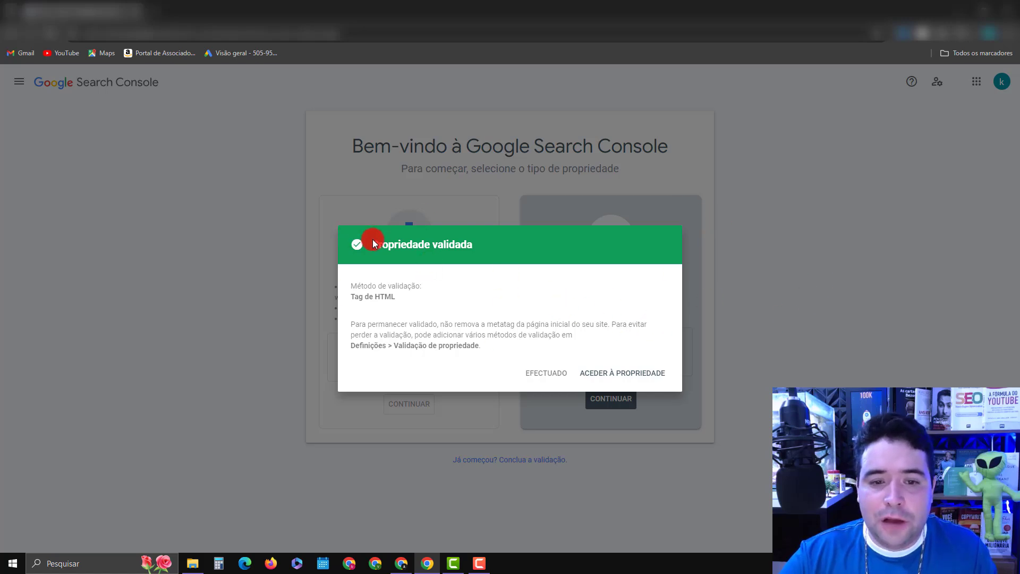
left_click(619, 378)
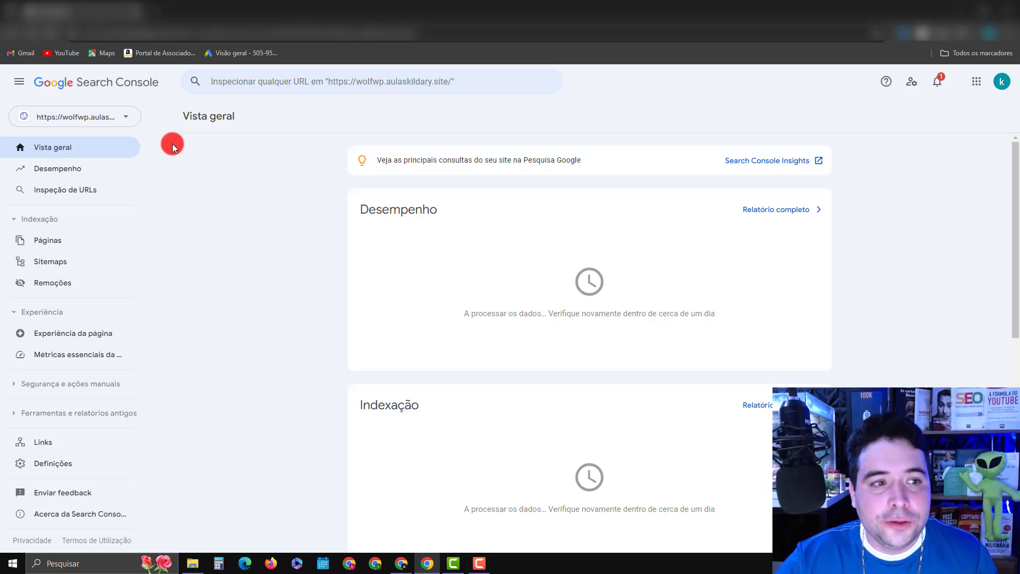
left_click(122, 117)
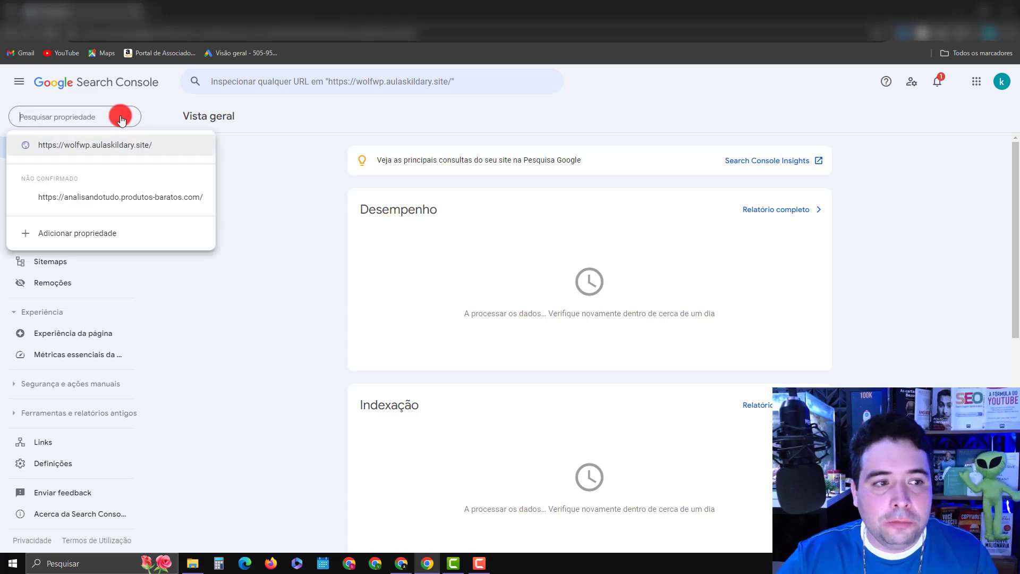
left_click(100, 237)
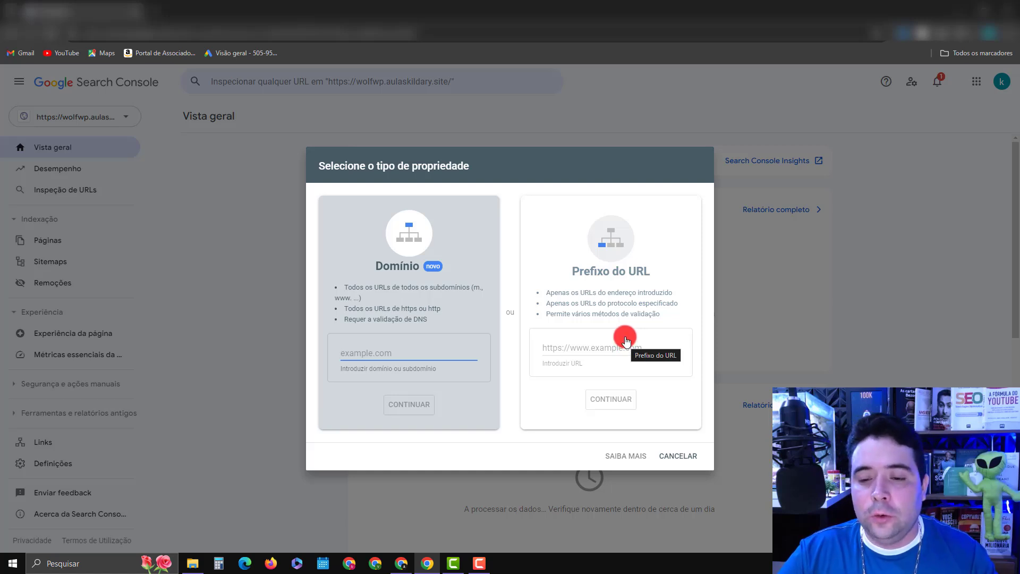
left_click(663, 455)
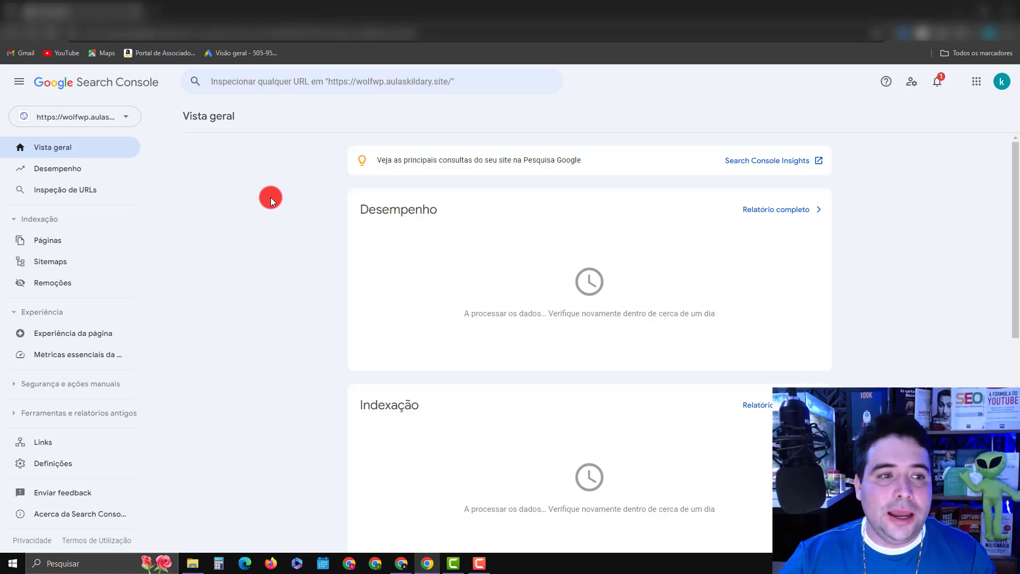
left_click(126, 117)
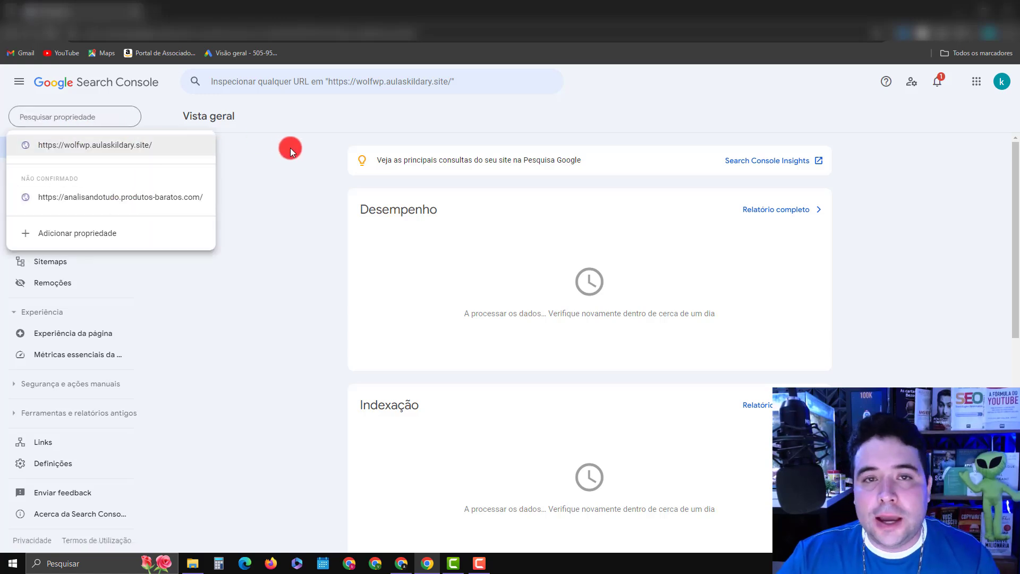
left_click(131, 200)
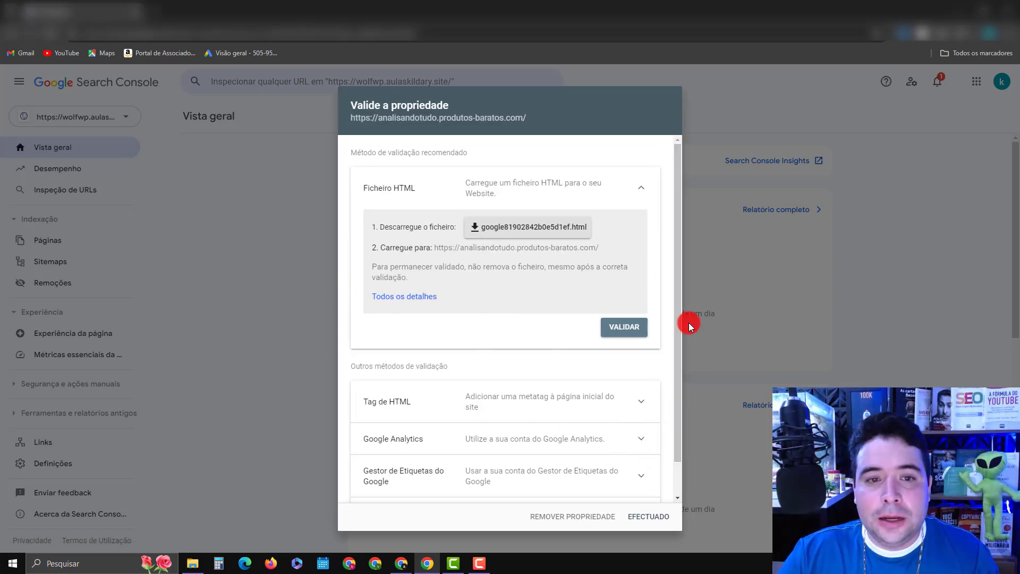
left_click(589, 516)
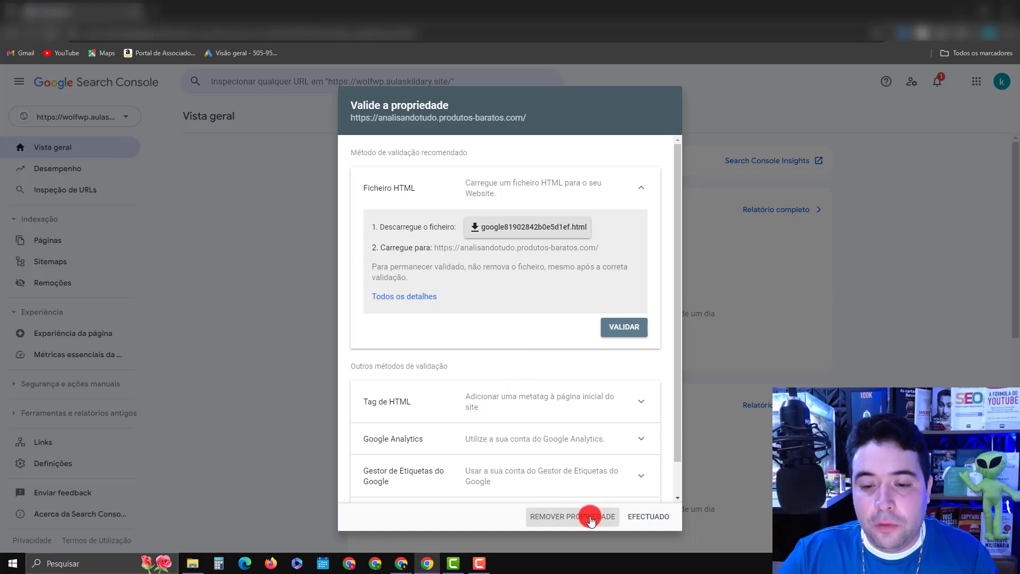
left_click(658, 343)
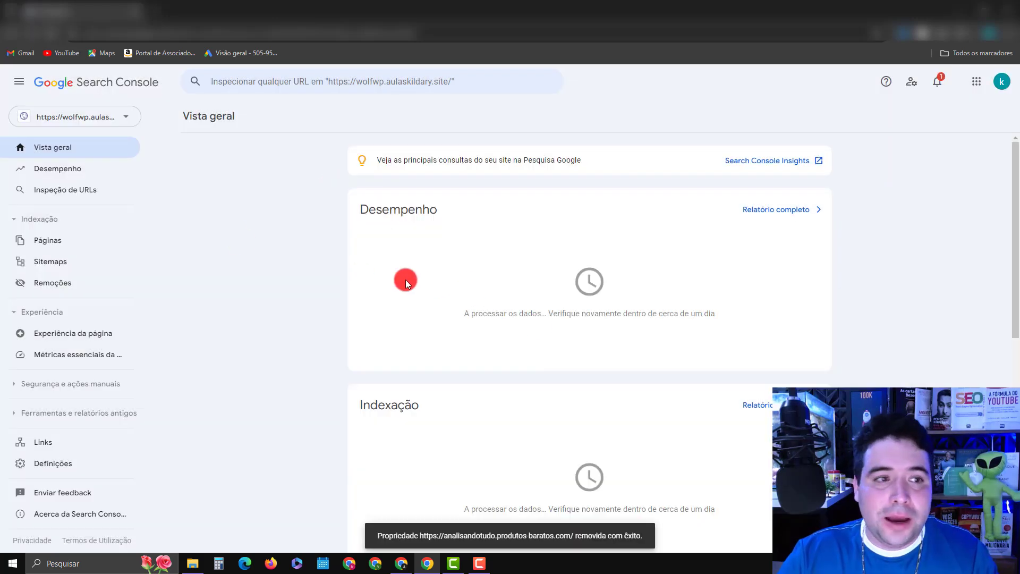
left_click(126, 117)
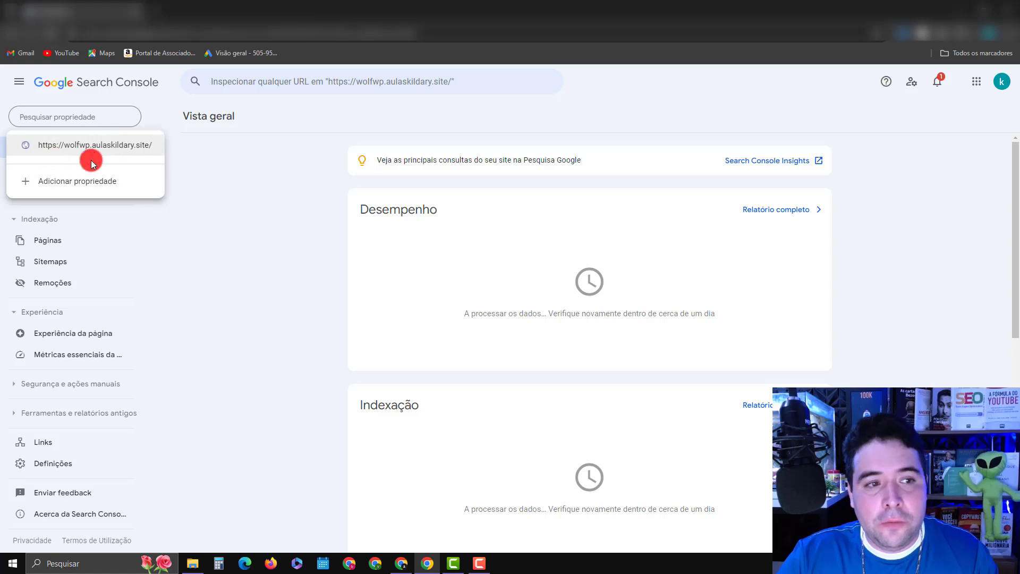
left_click(285, 159)
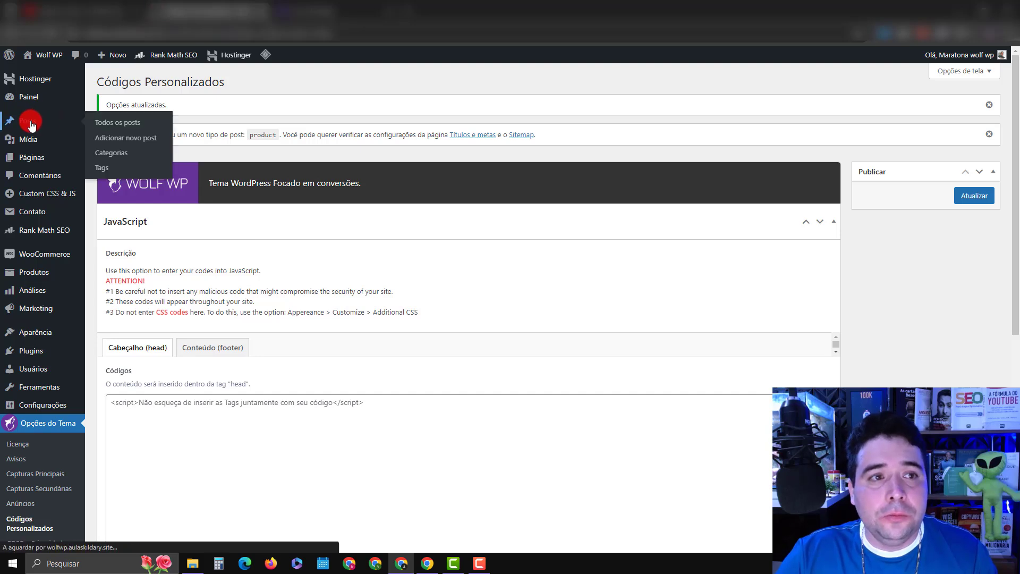
Step: In the WordPress admin, list the posts and copy the public link address of the "Hello world!" post
left_click(31, 124)
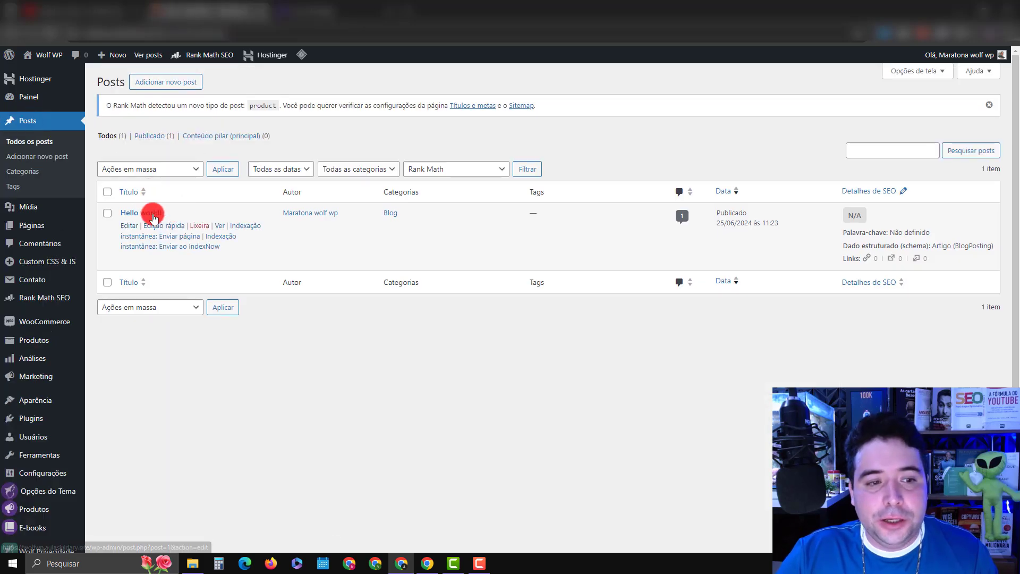
right_click(218, 225)
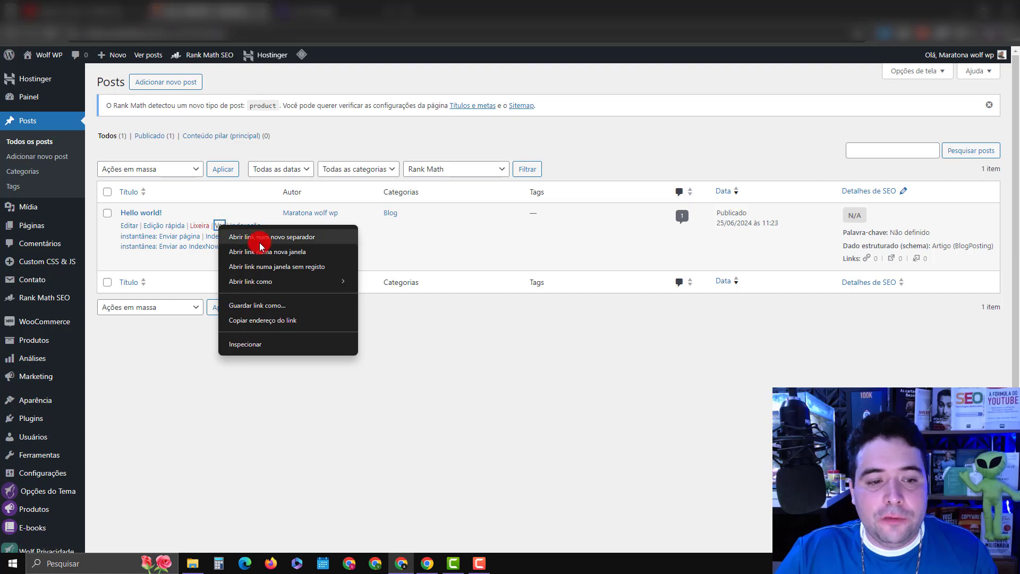
left_click(270, 319)
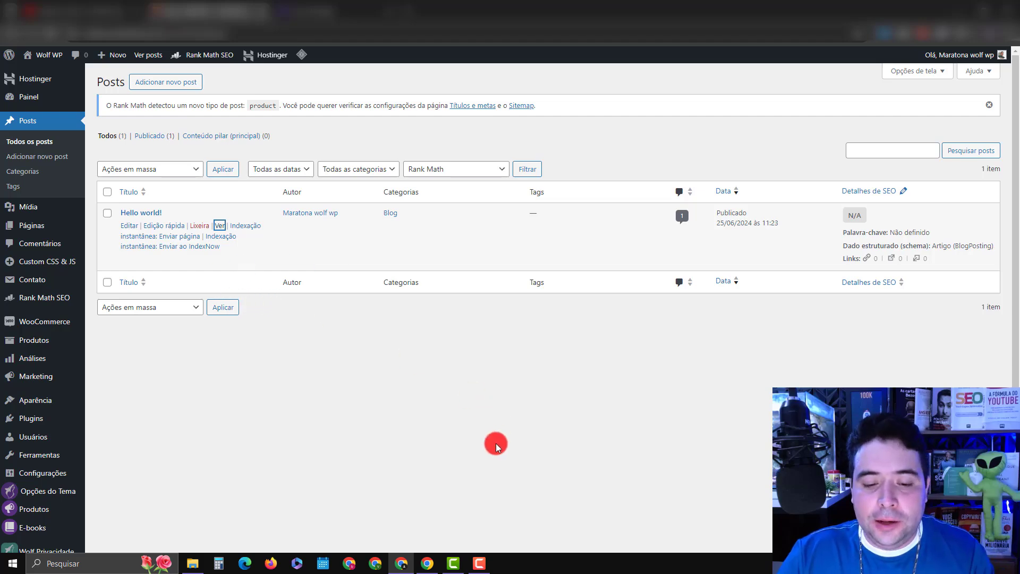
left_click(427, 563)
left_click(254, 82)
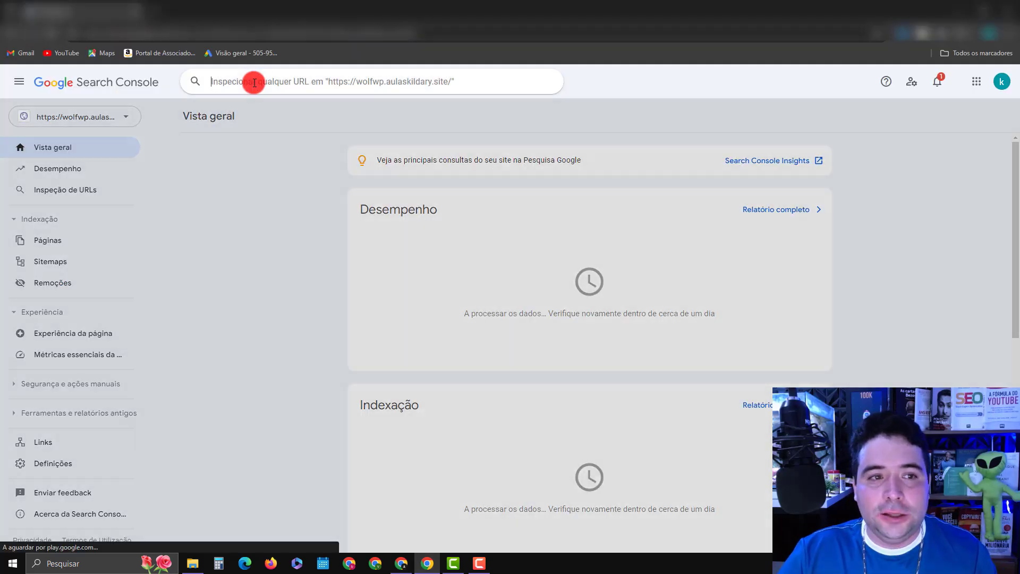
type("https://wolfwp.aulaskildary.site/hello-world/")
key("Return")
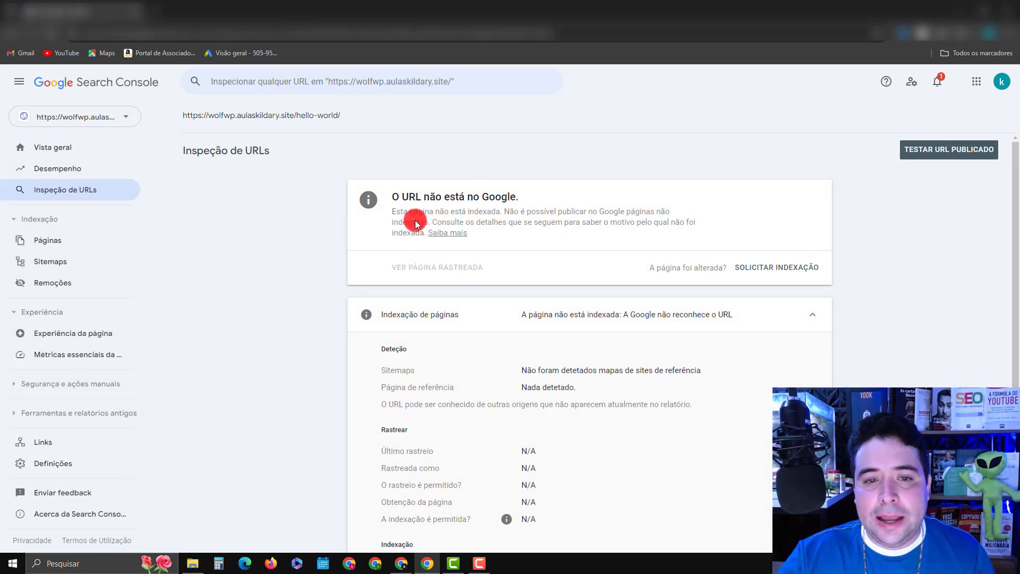
left_click_drag(393, 197, 557, 193)
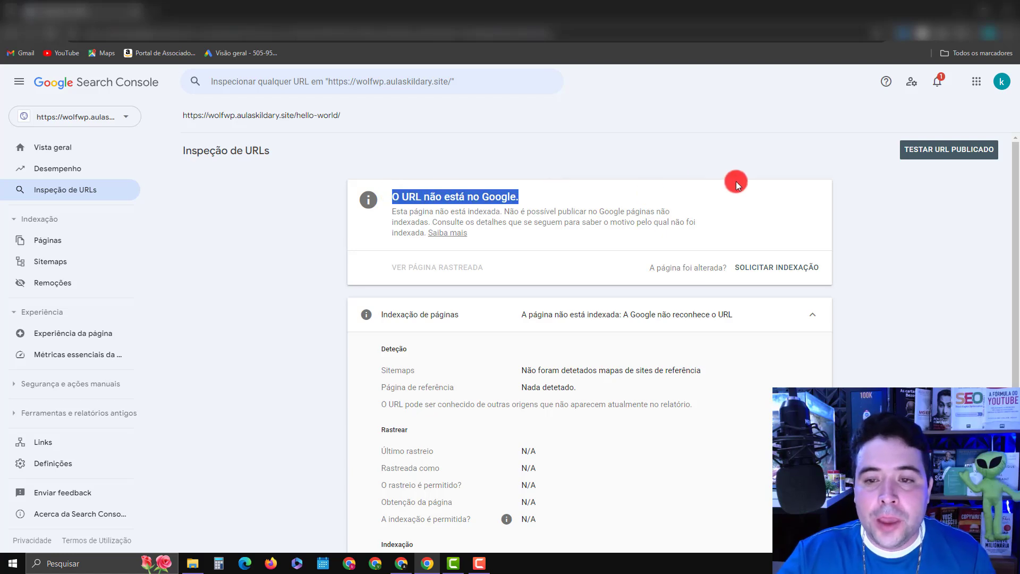
left_click(601, 166)
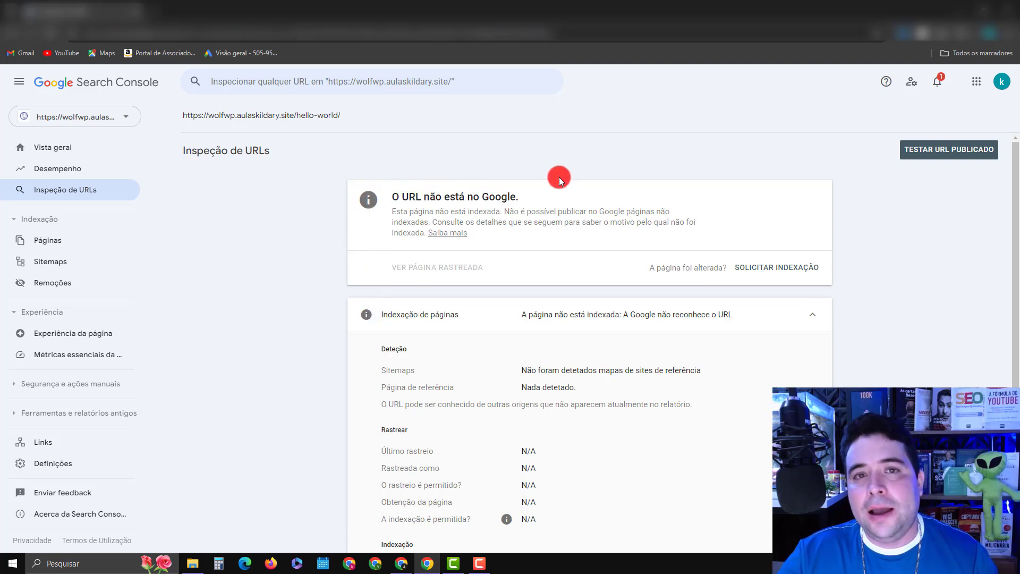
Step: Request indexing for the inspected hello-world URL, read the confirmation message, and dismiss it
left_click(769, 268)
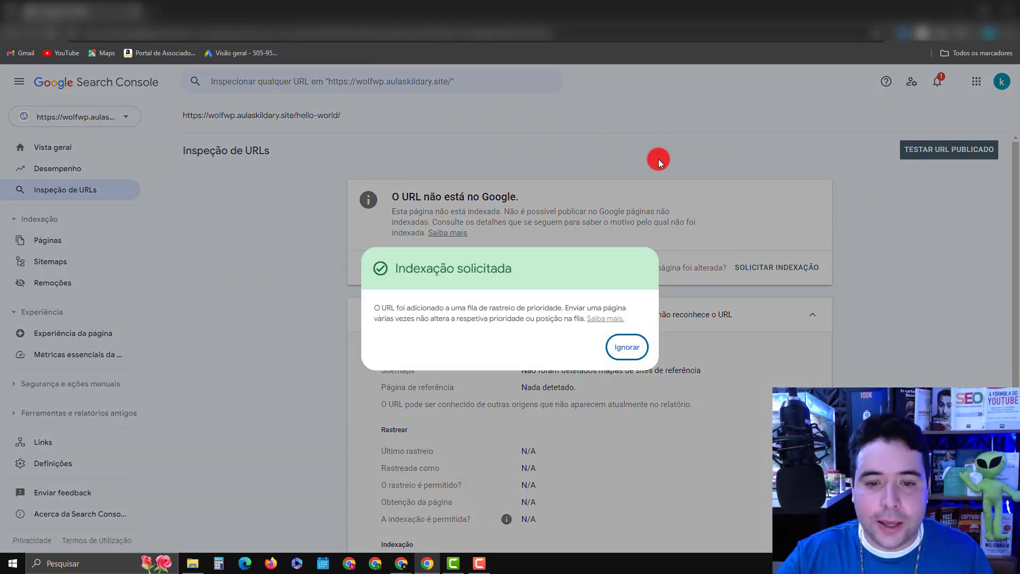
left_click_drag(391, 268, 561, 258)
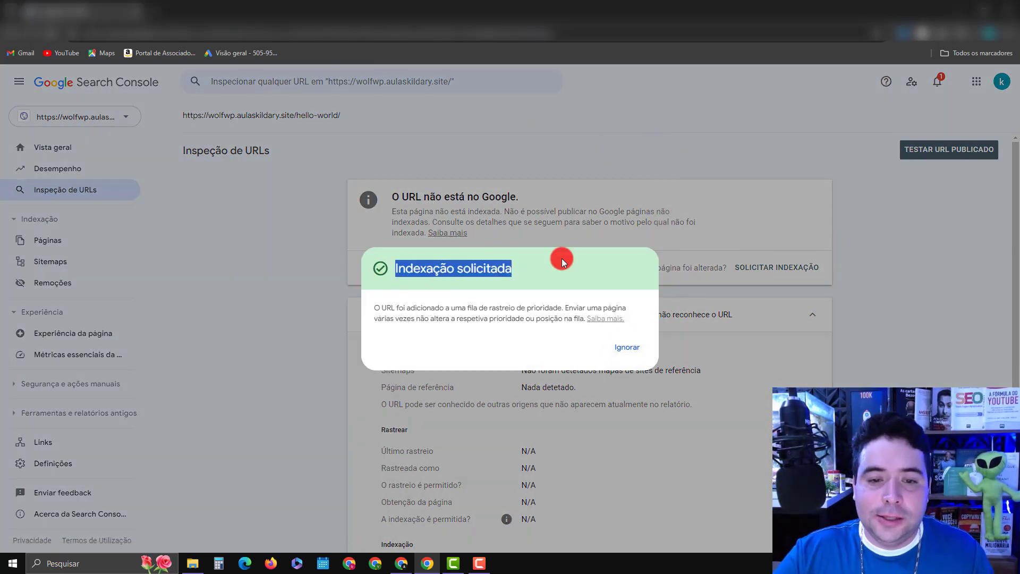
left_click(559, 302)
left_click_drag(400, 310, 554, 316)
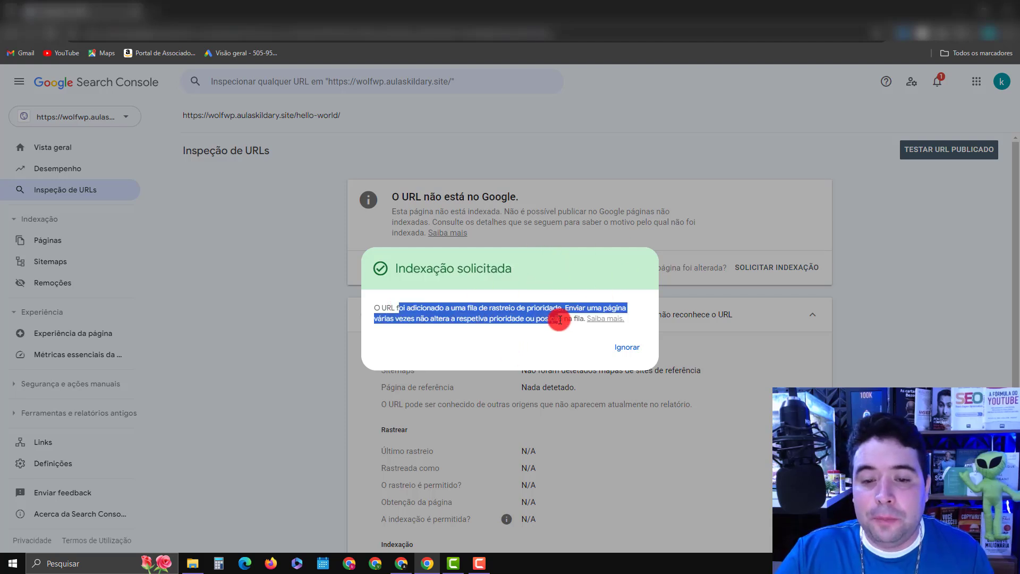
left_click(528, 340)
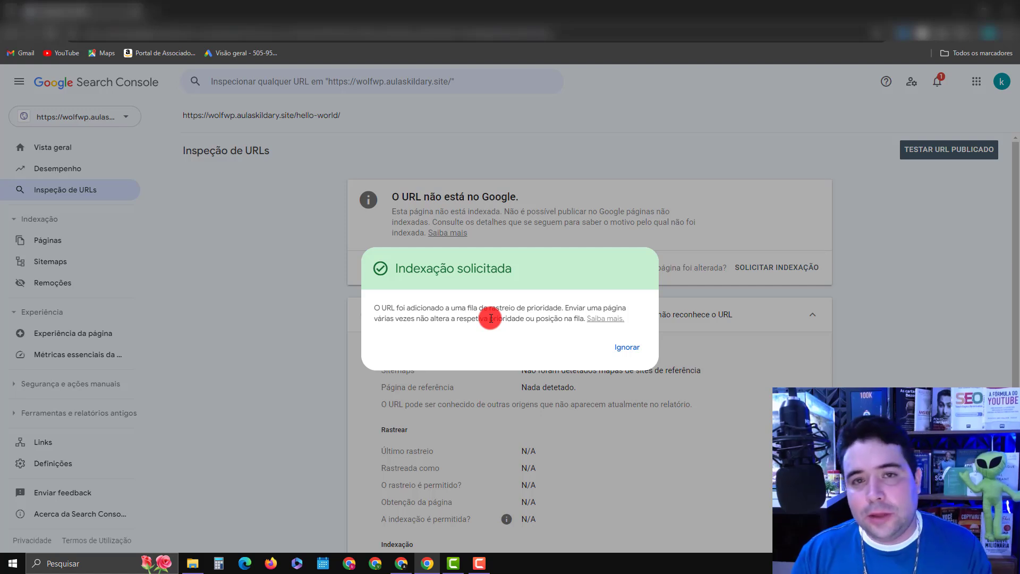
left_click(323, 171)
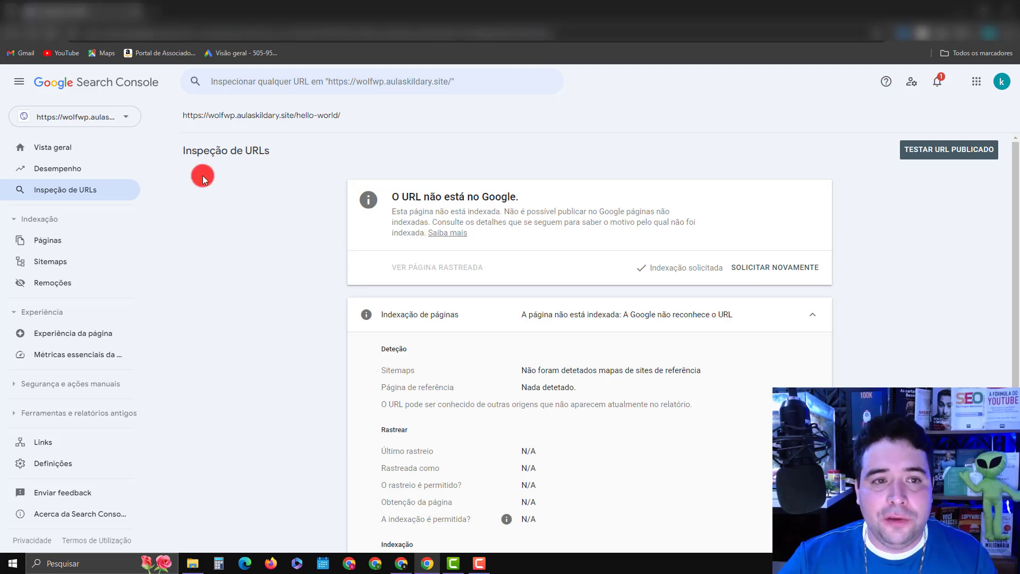
Step: Inspect the hello-world URL again and review the property's performance and page indexing reports
left_click(272, 77)
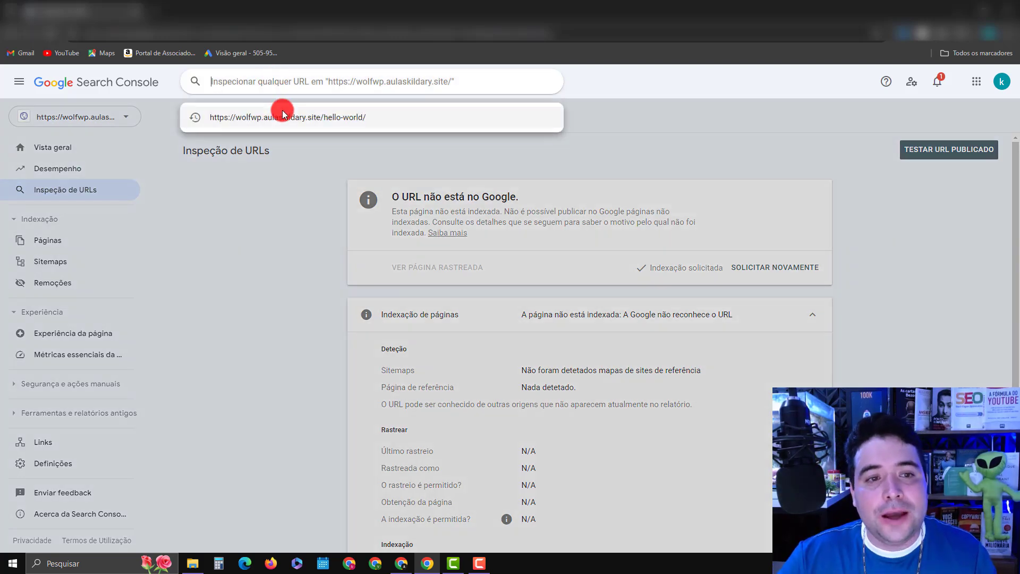
left_click(282, 110)
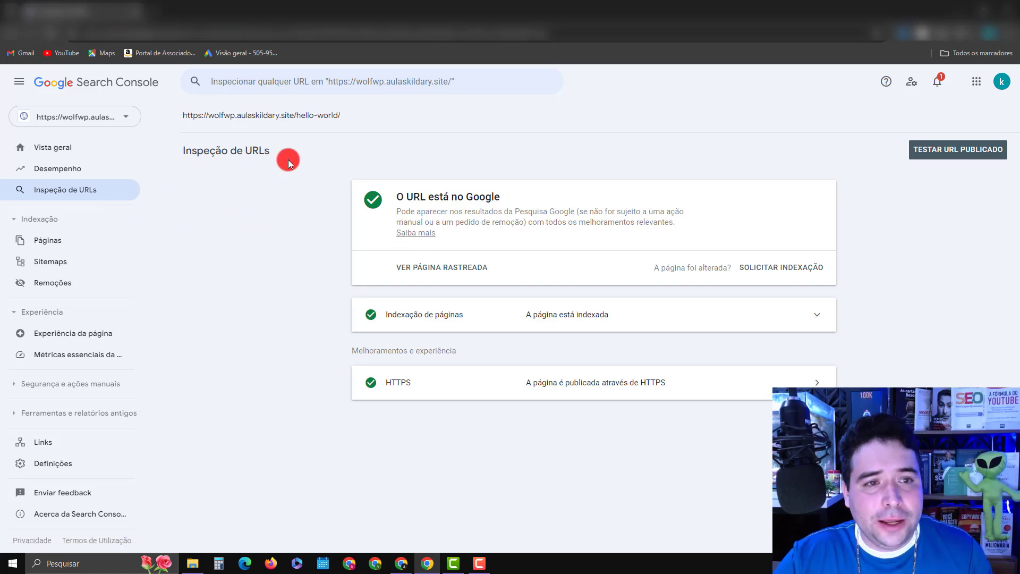
left_click(71, 166)
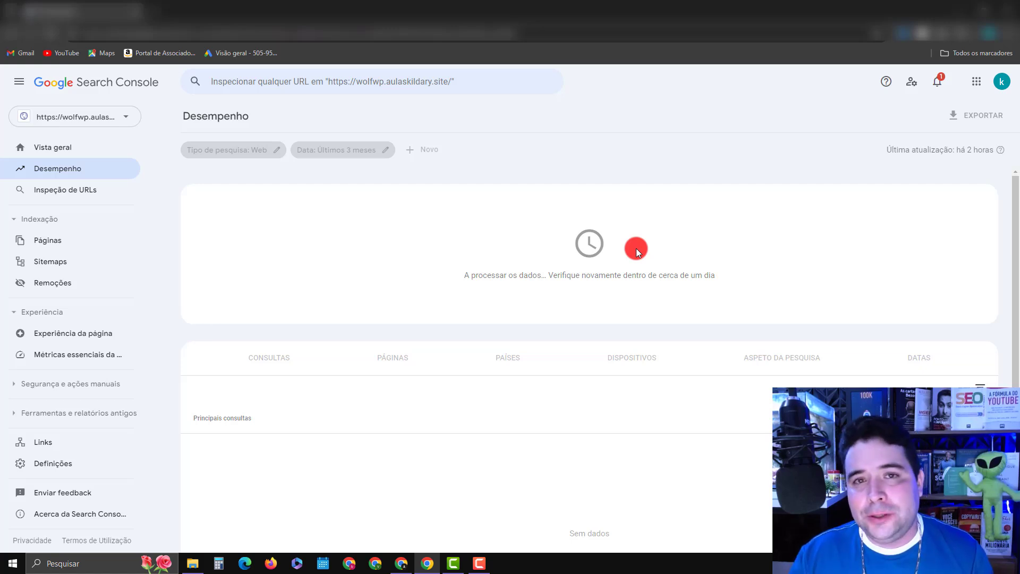
scroll(328, 366, "down", 1)
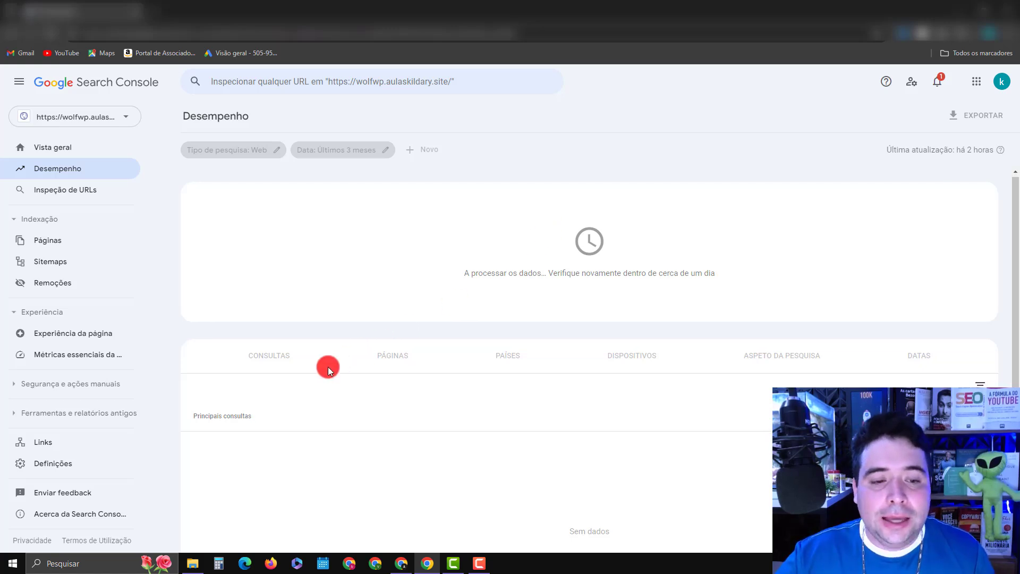
scroll(327, 367, "down", 2)
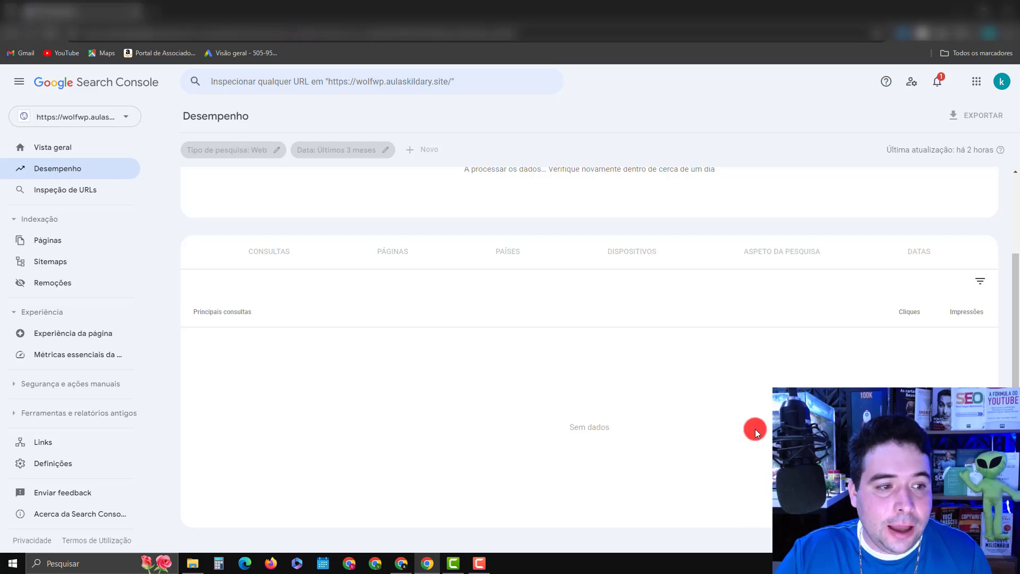
left_click(62, 245)
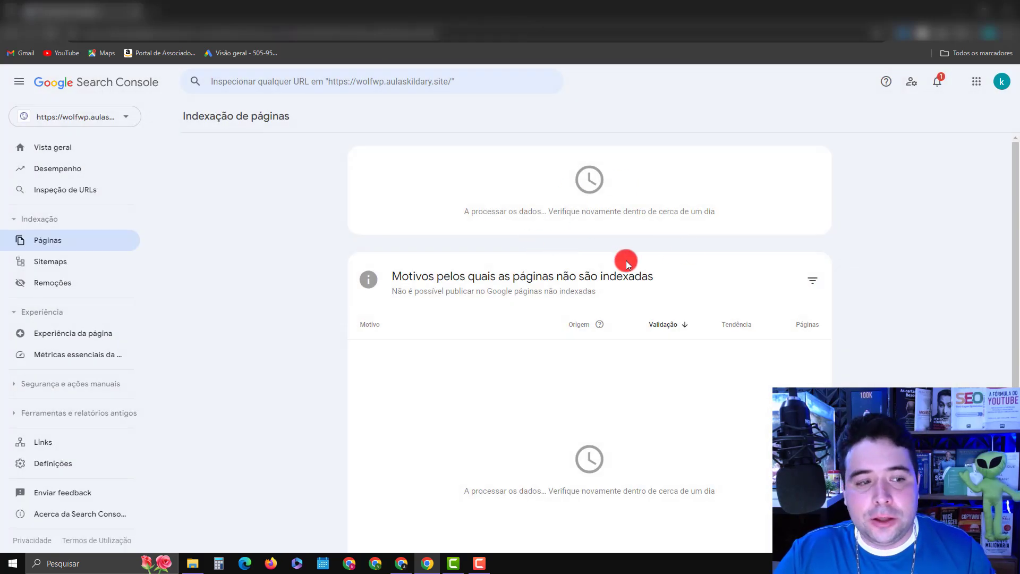
Step: Open the property's sitemap submission page, and in WordPress open the sitemap index linked in Rank Math SEO's sitemap settings
left_click(60, 264)
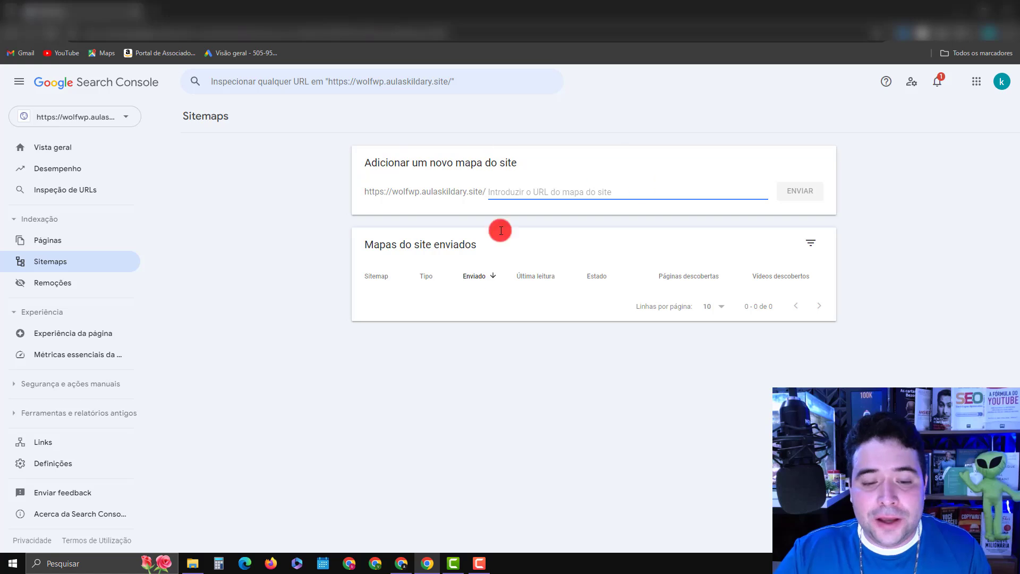
key("alt+Tab")
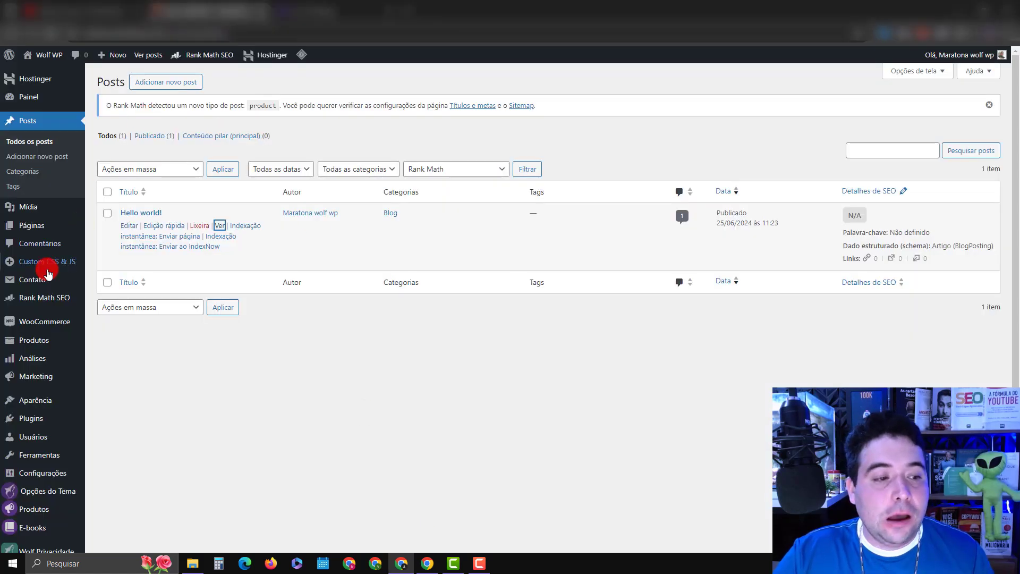
mouse_move(40, 302)
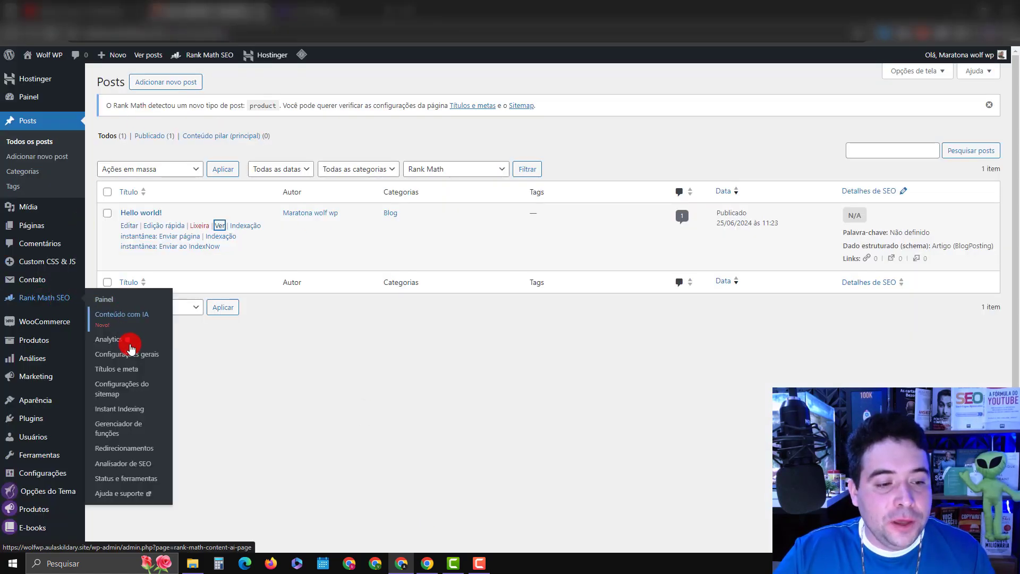
left_click(113, 391)
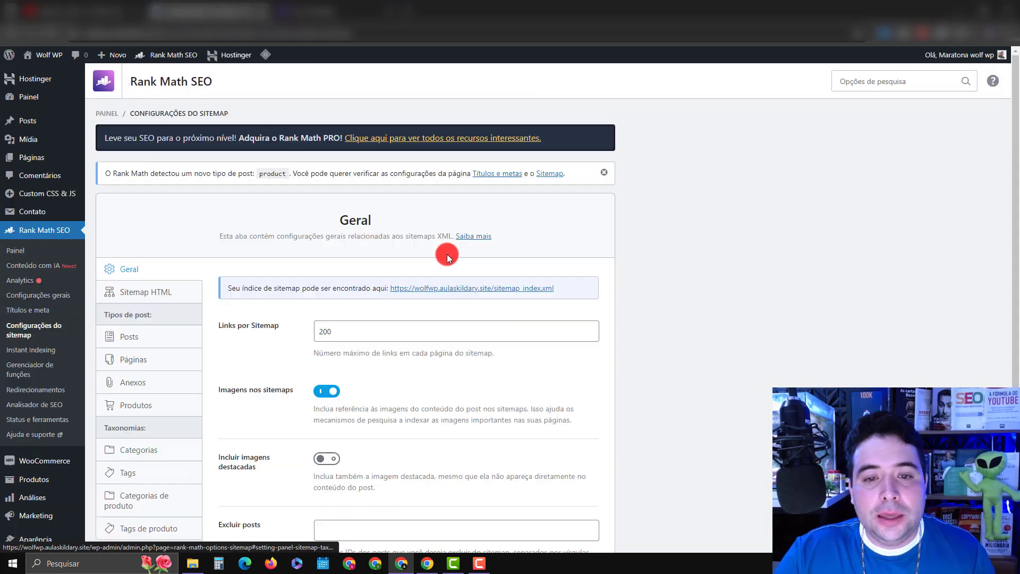
left_click(489, 288)
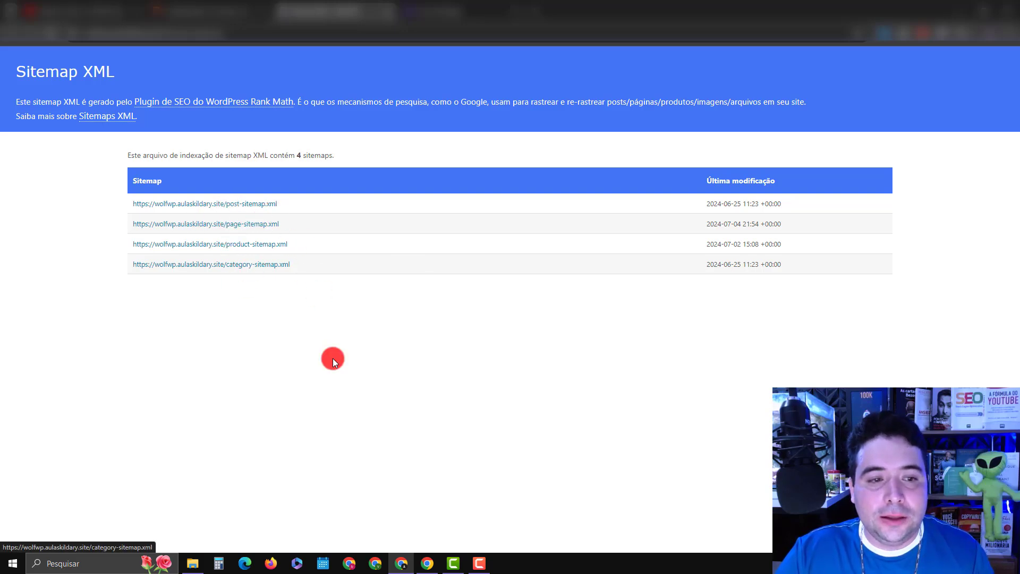
Step: Return to the Rank Math sitemap settings and copy only the sitemap_index.xml part of the sitemap index address
left_click(242, 4)
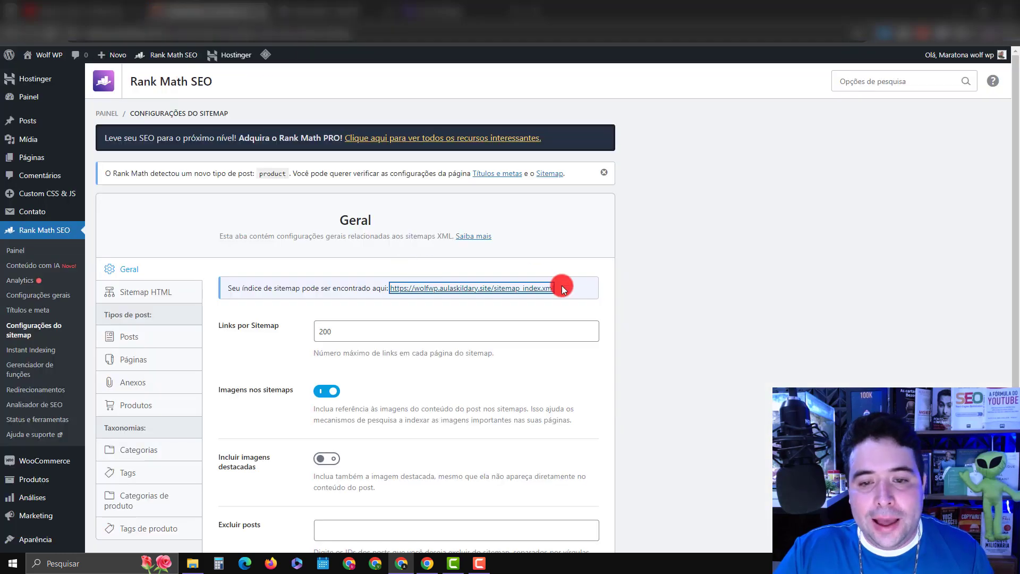
left_click_drag(563, 289, 493, 289)
key("ctrl+c")
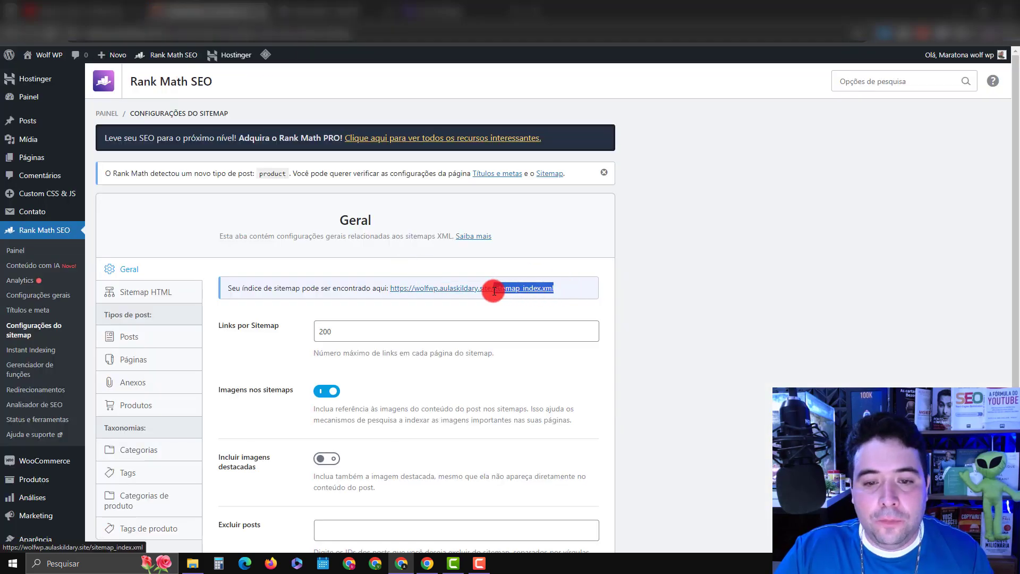
right_click(505, 290)
left_click(558, 405)
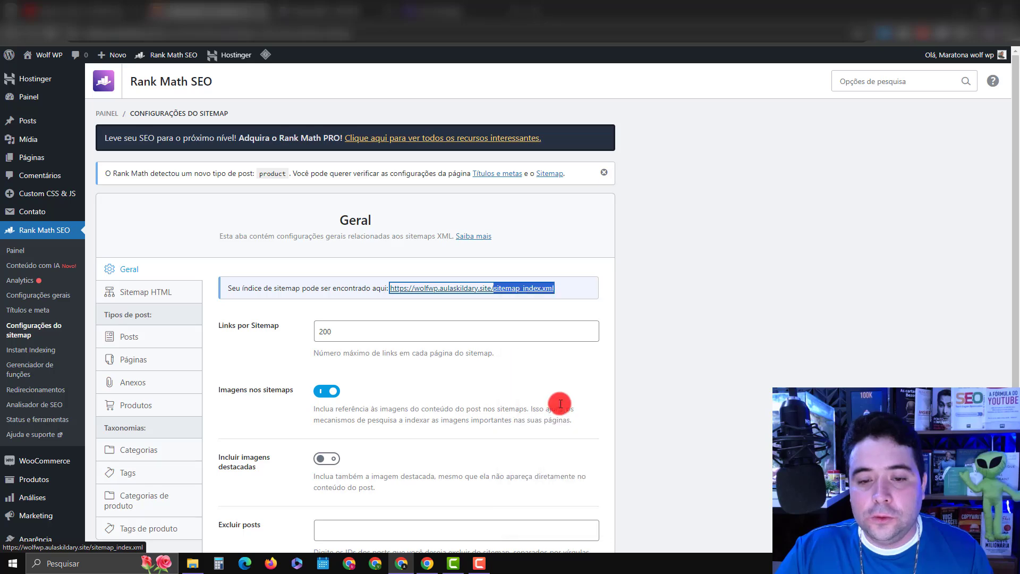
Step: Switch to Google Search Console, submit sitemap_index.xml as a new sitemap for the property, and dismiss the confirmation
left_click(427, 563)
left_click(577, 198)
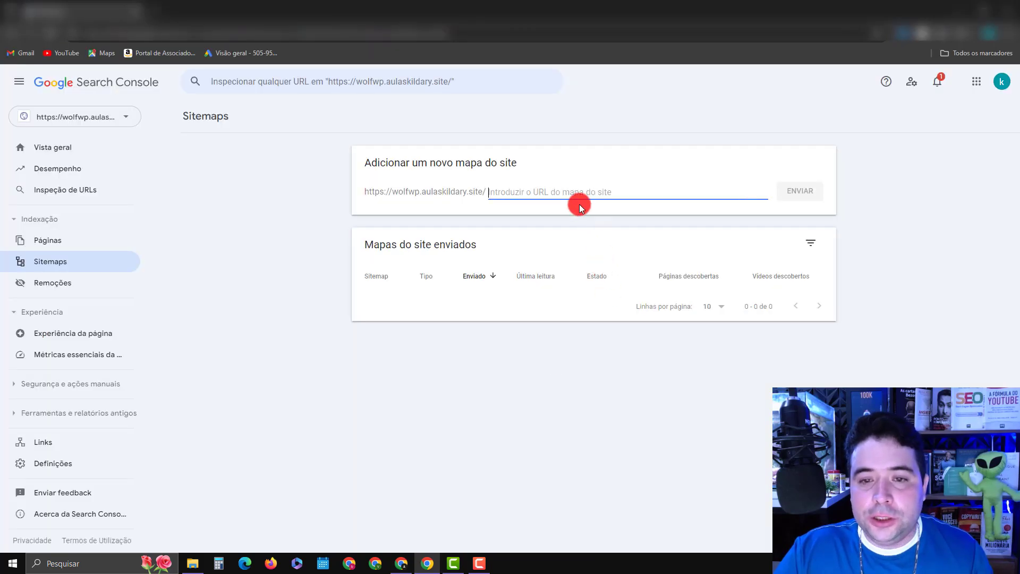
key("ctrl+v")
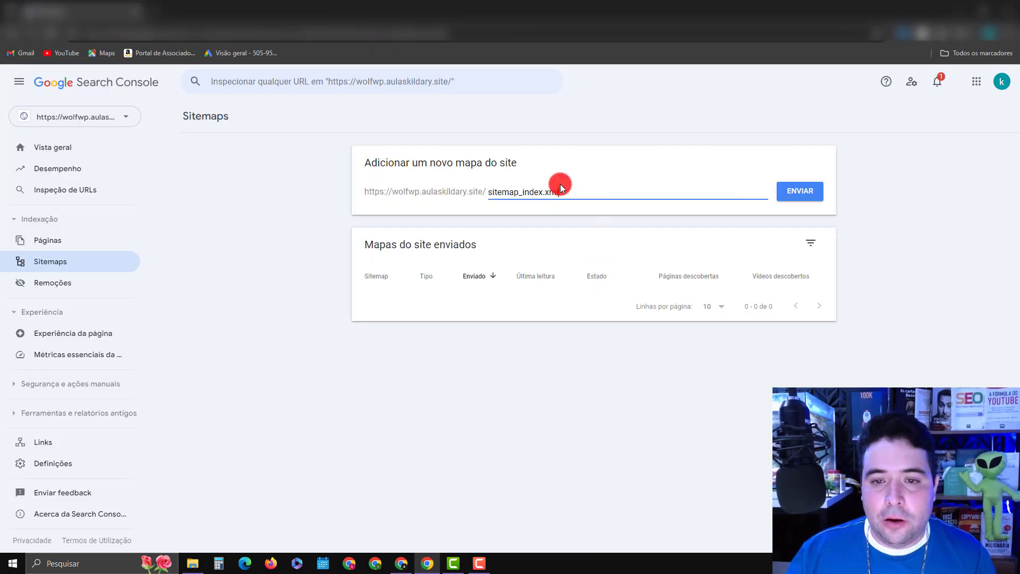
left_click(793, 192)
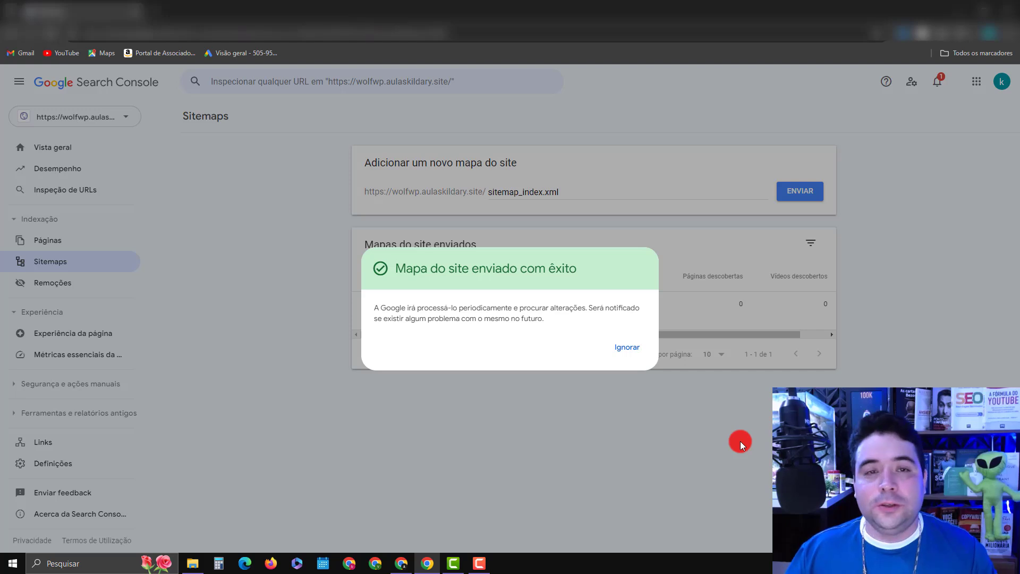
left_click(616, 349)
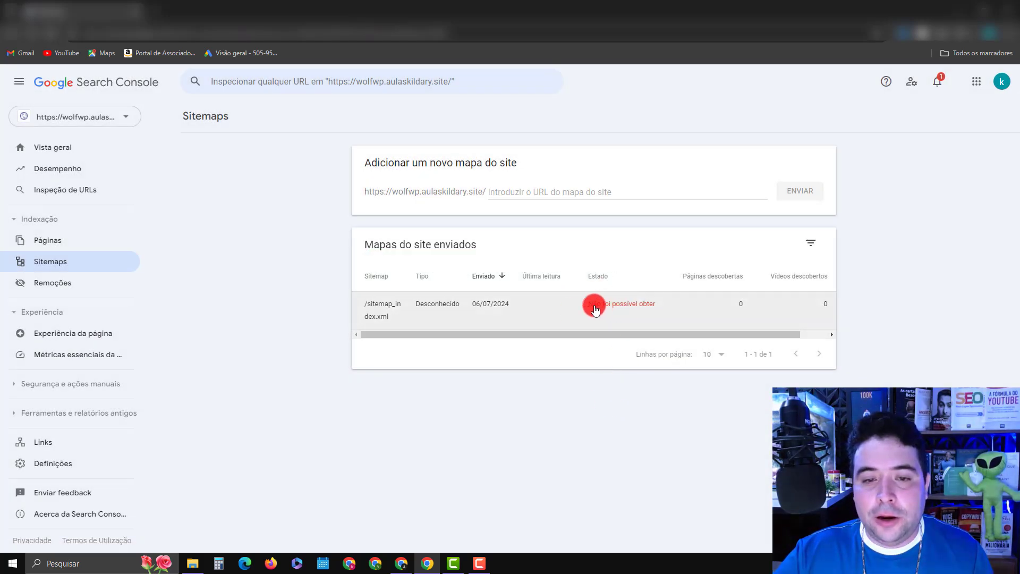
Step: Reload the sitemaps page to check the submission status and open the details of the submitted sitemap_index.xml
left_click(50, 32)
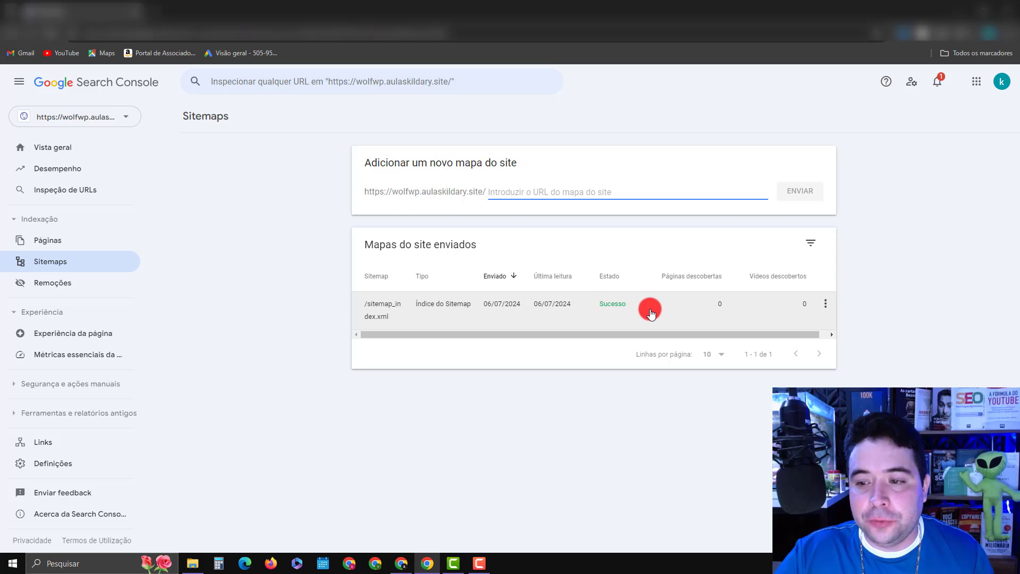
left_click(558, 311)
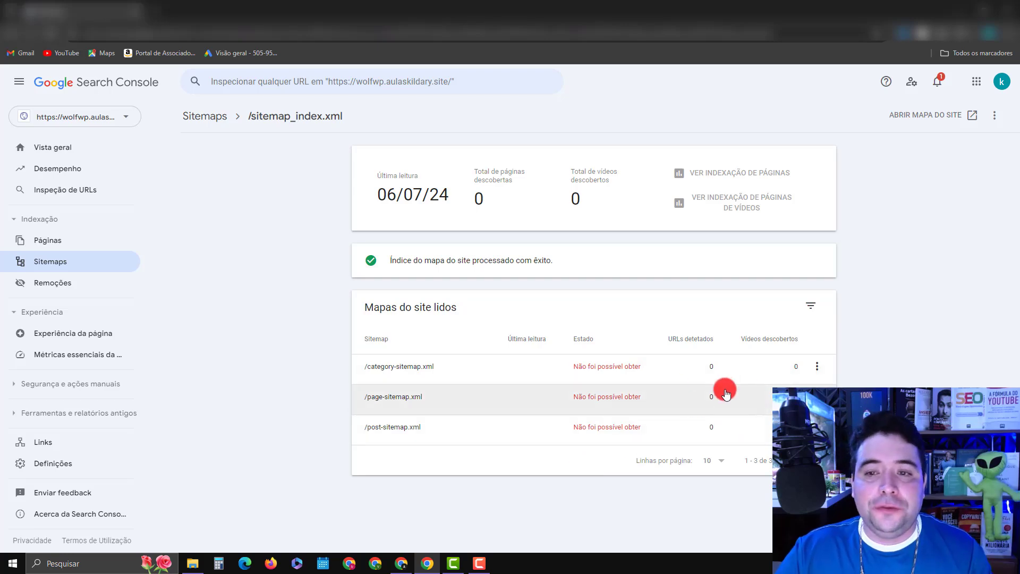
Step: Examine the property's removals page, including the new temporary removal request form, outdated content and Safe Search filtering sections
left_click(81, 282)
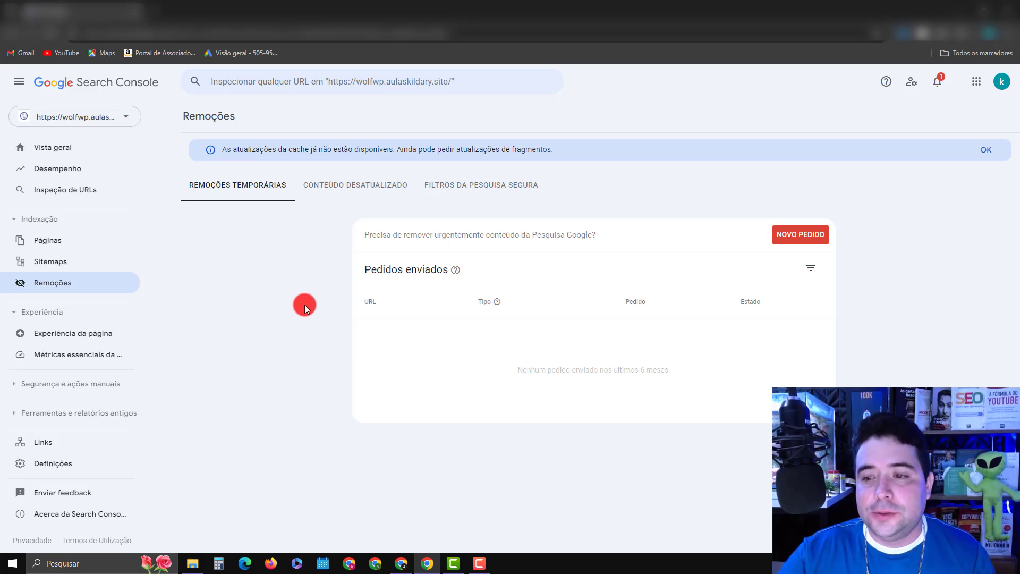
left_click(780, 236)
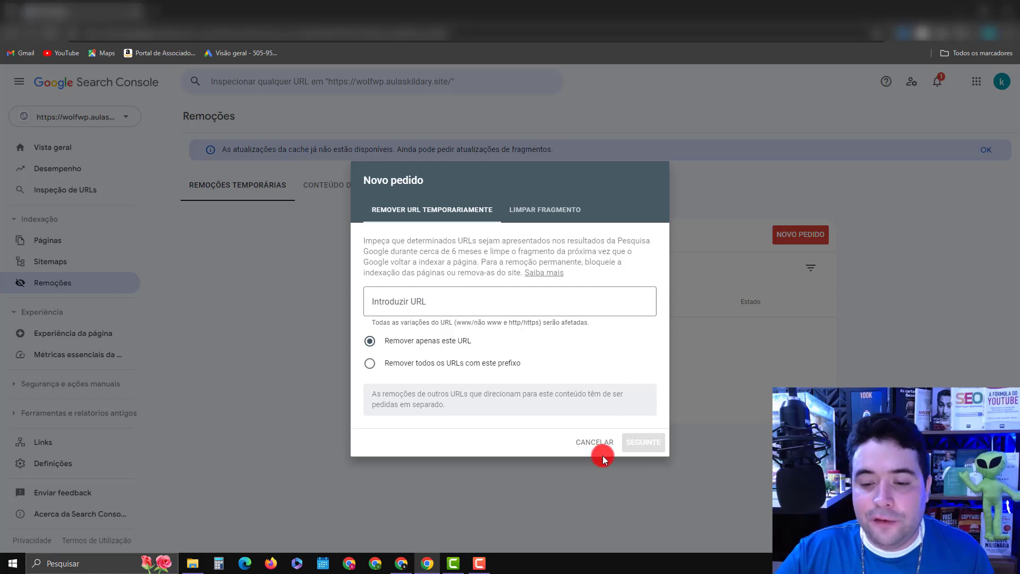
left_click(594, 441)
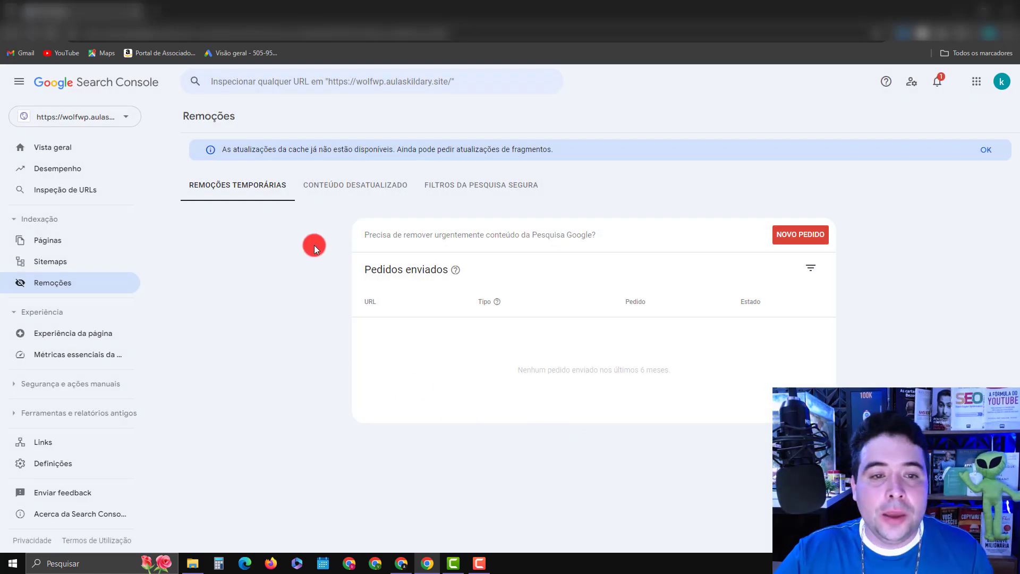
left_click(349, 186)
left_click(489, 190)
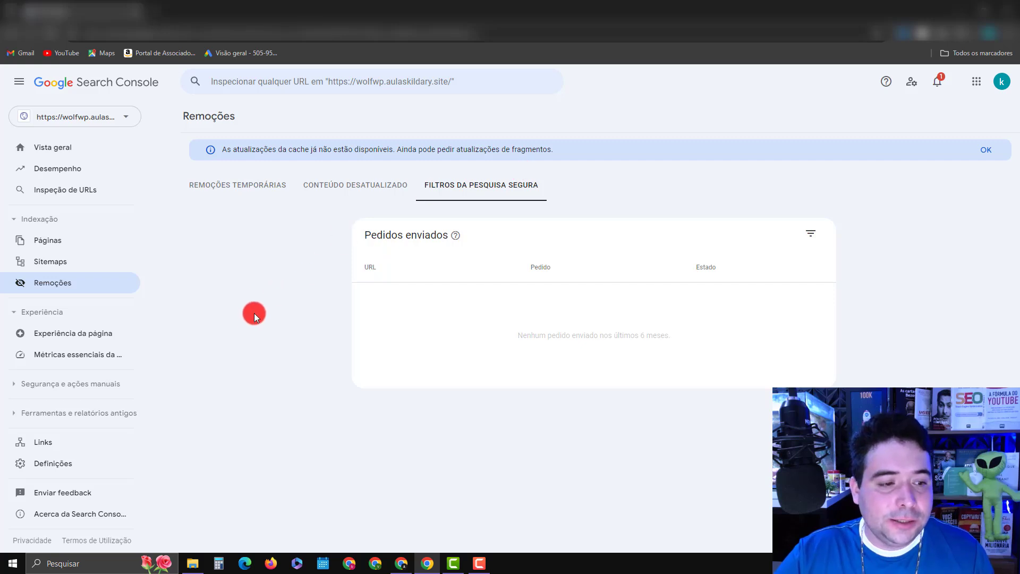
Step: Review the property's page experience, Core Web Vitals and links reports, and go back to the performance report
left_click(61, 333)
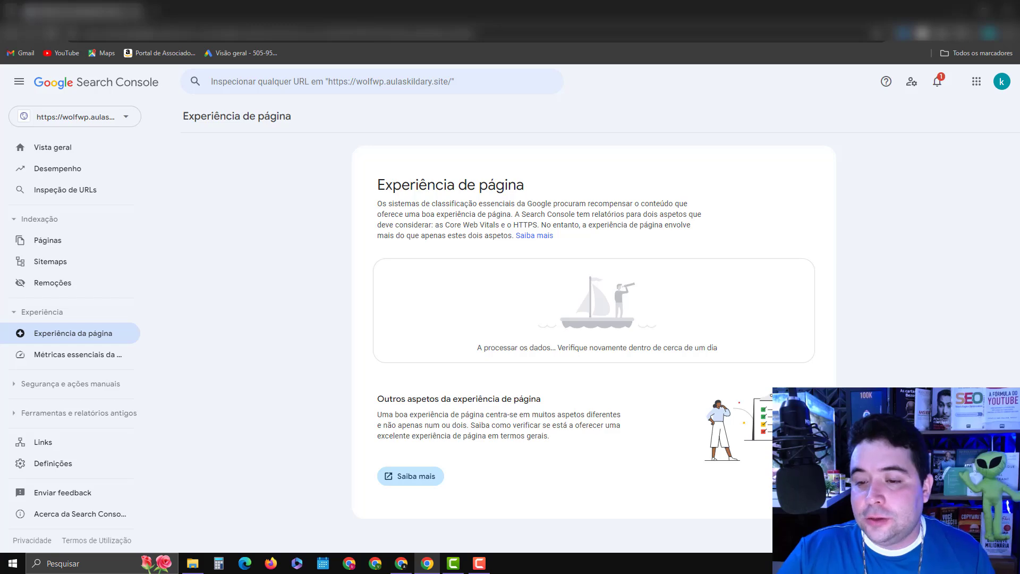
left_click(87, 355)
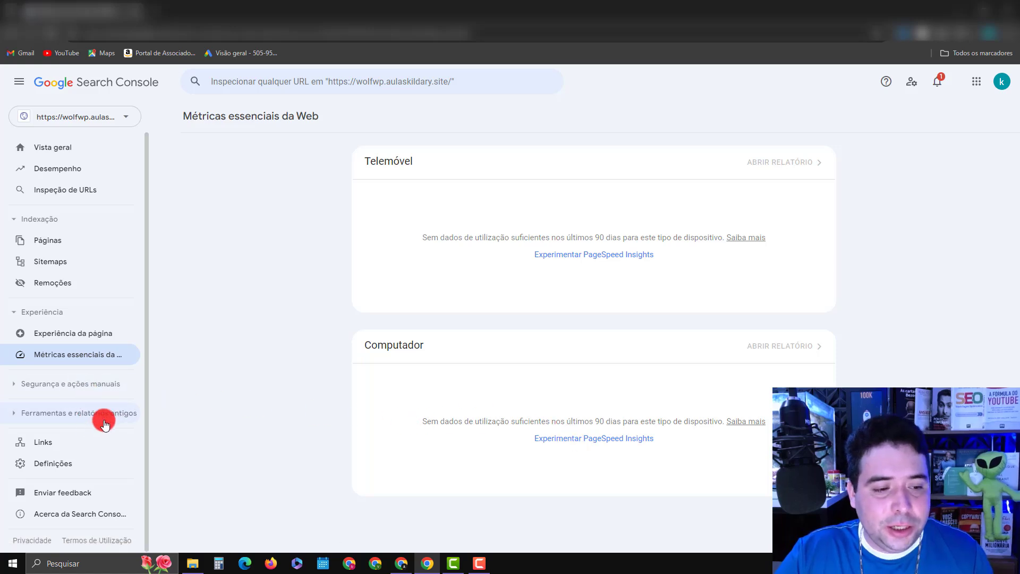
left_click(48, 443)
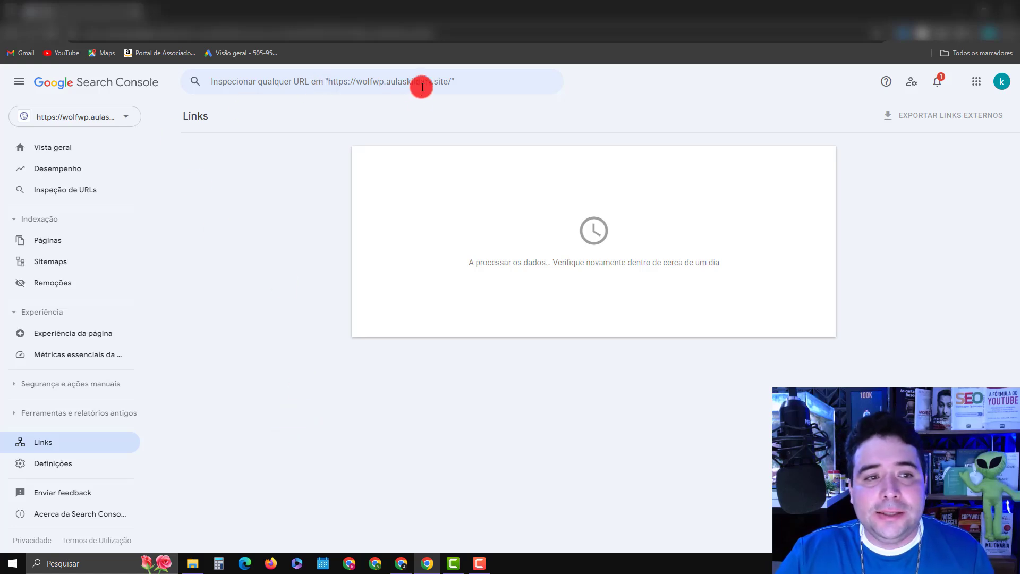
left_click(80, 166)
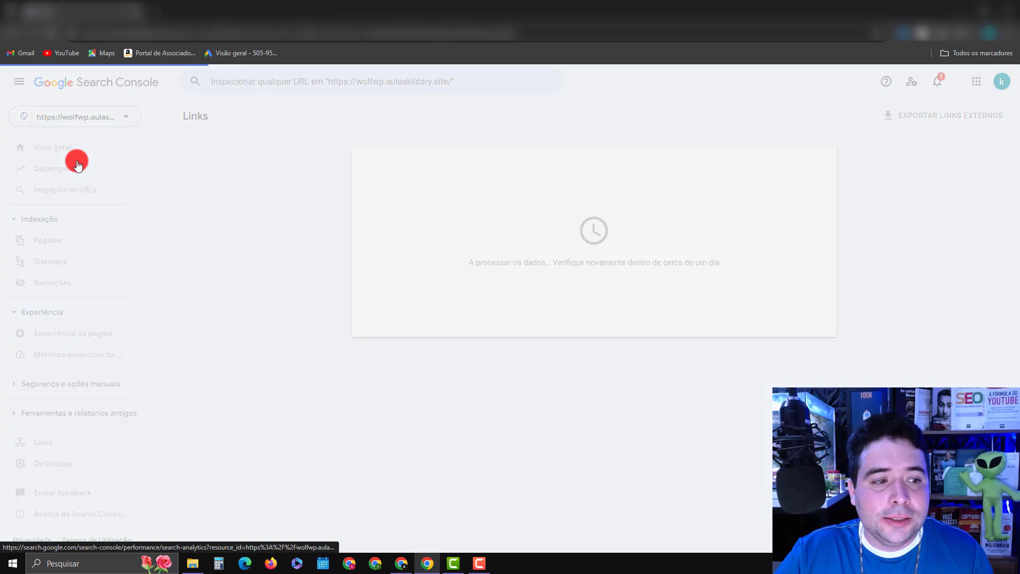